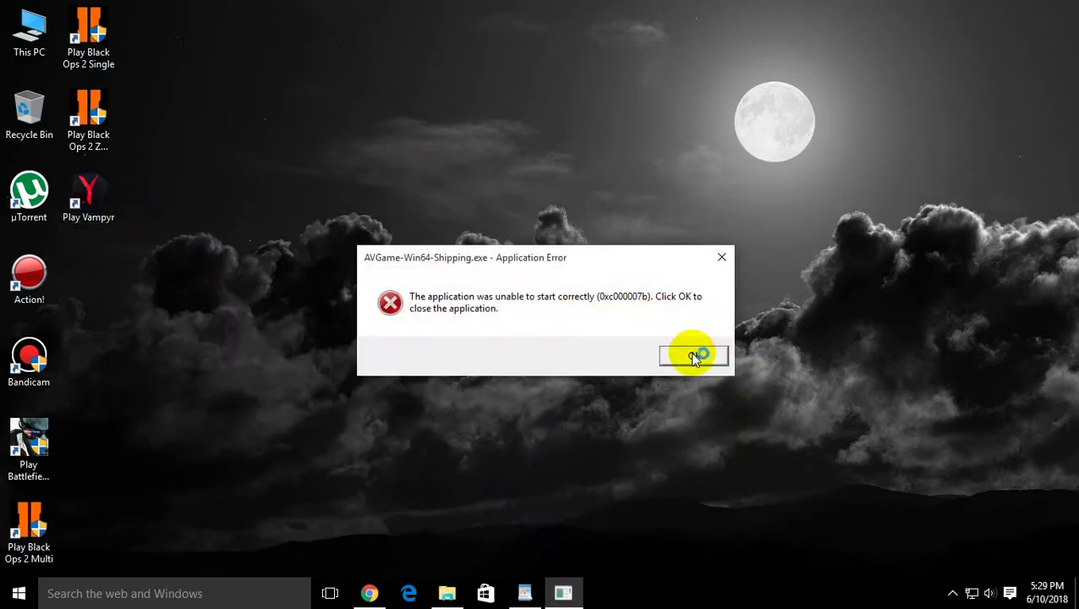
Step: Dismiss the Vampyr application error and read the WordPad note on where to paste the fix files
click(692, 355)
click(523, 594)
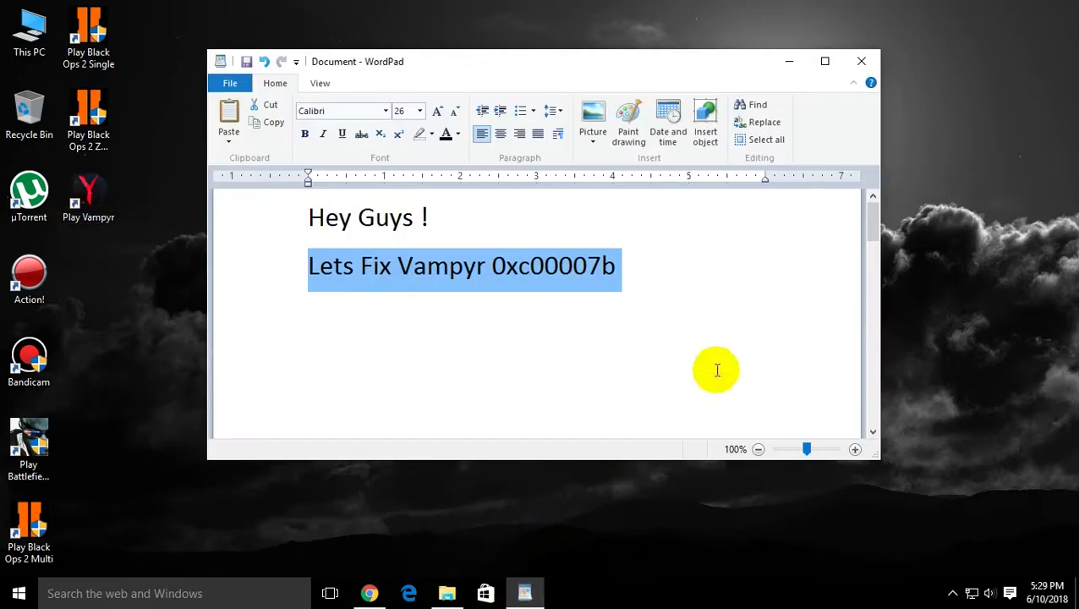
click(799, 278)
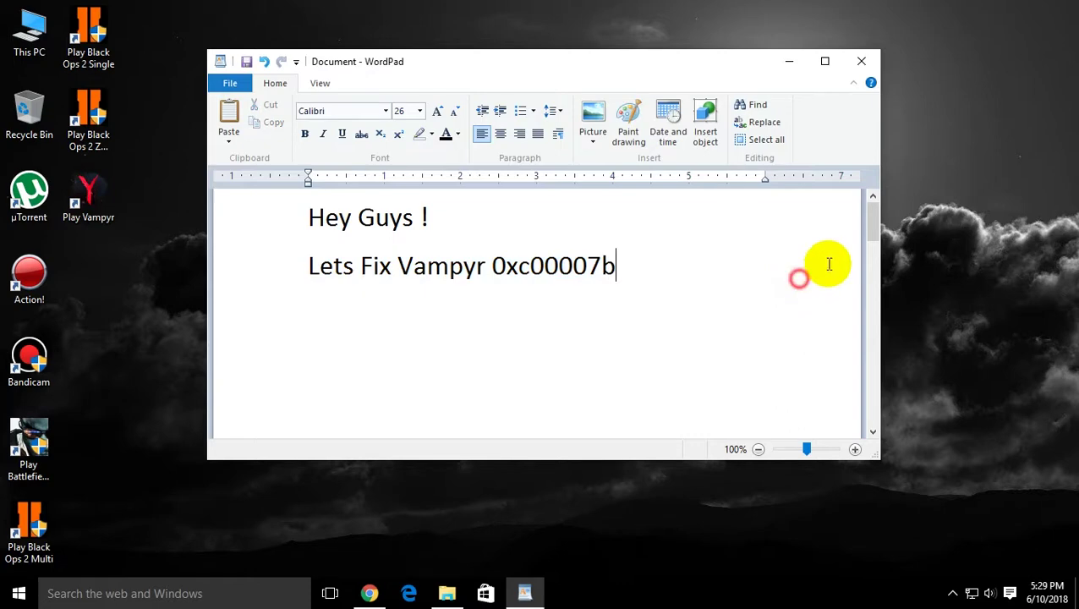
click(874, 239)
drag(309, 290, 649, 290)
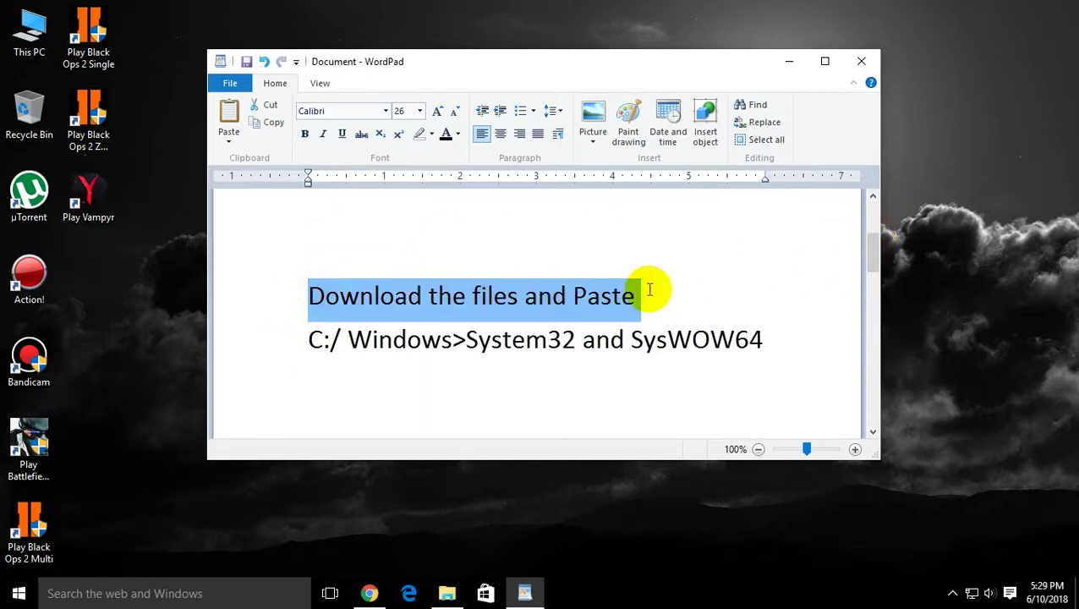
drag(304, 330, 801, 326)
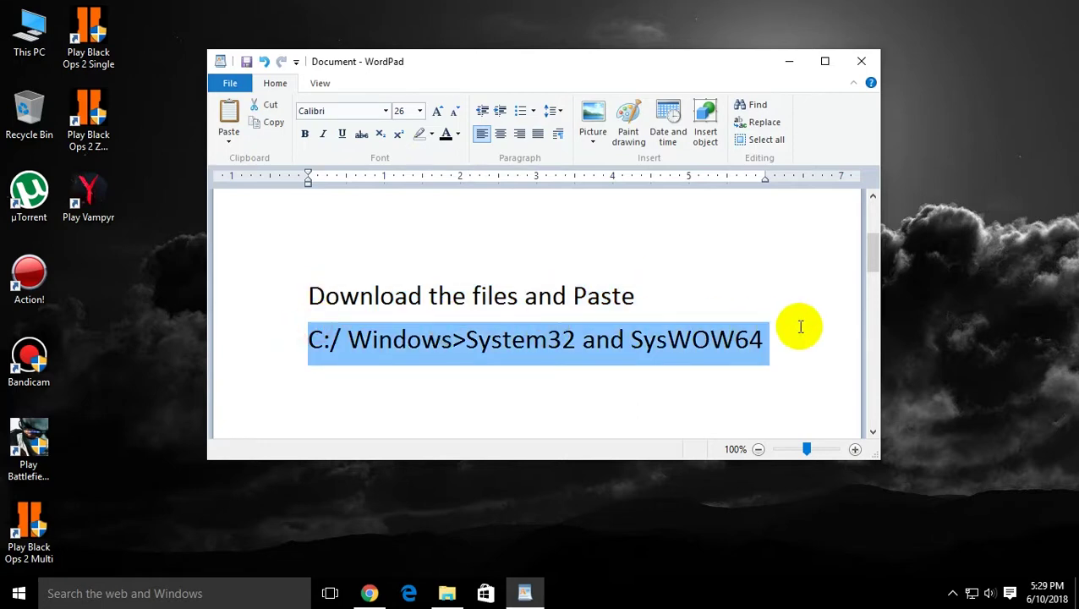
click(793, 67)
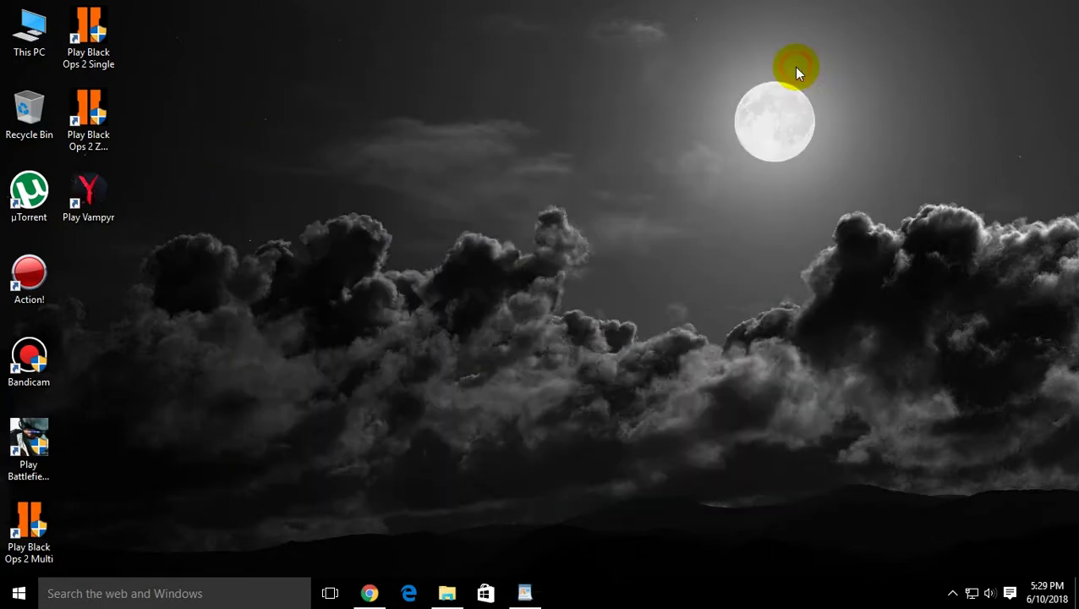
Step: Try to download the Erro 0xc000007b archive from its MediaFire page in Chrome
click(370, 593)
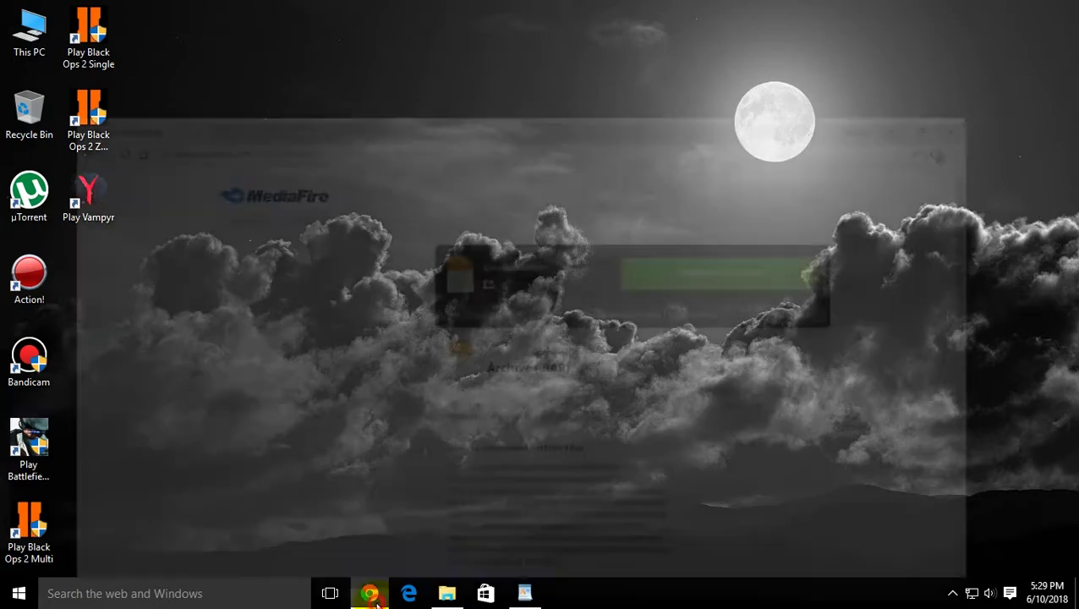
click(775, 181)
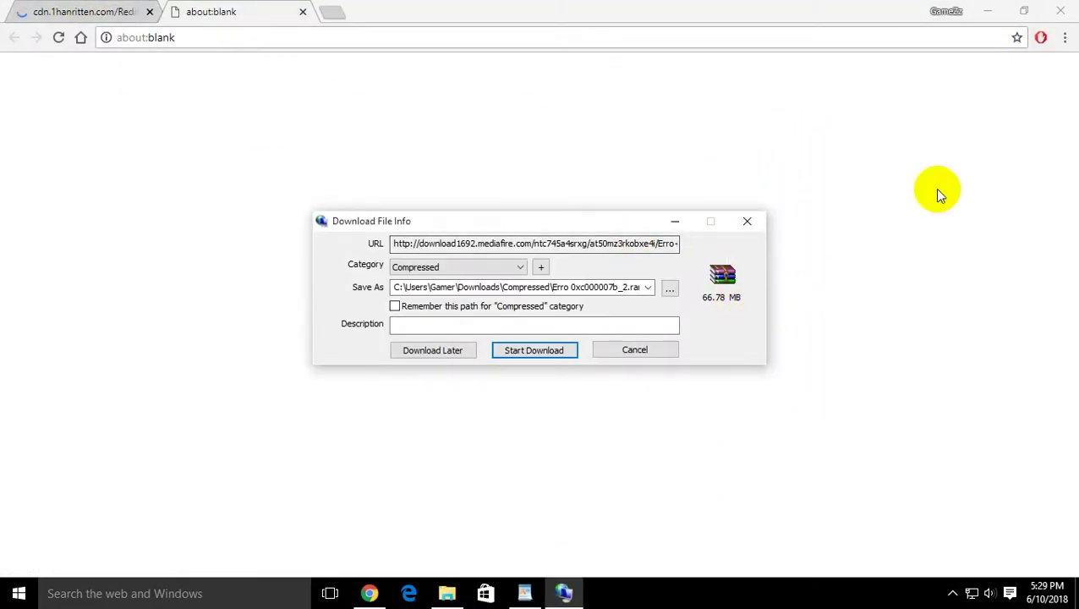
click(1061, 11)
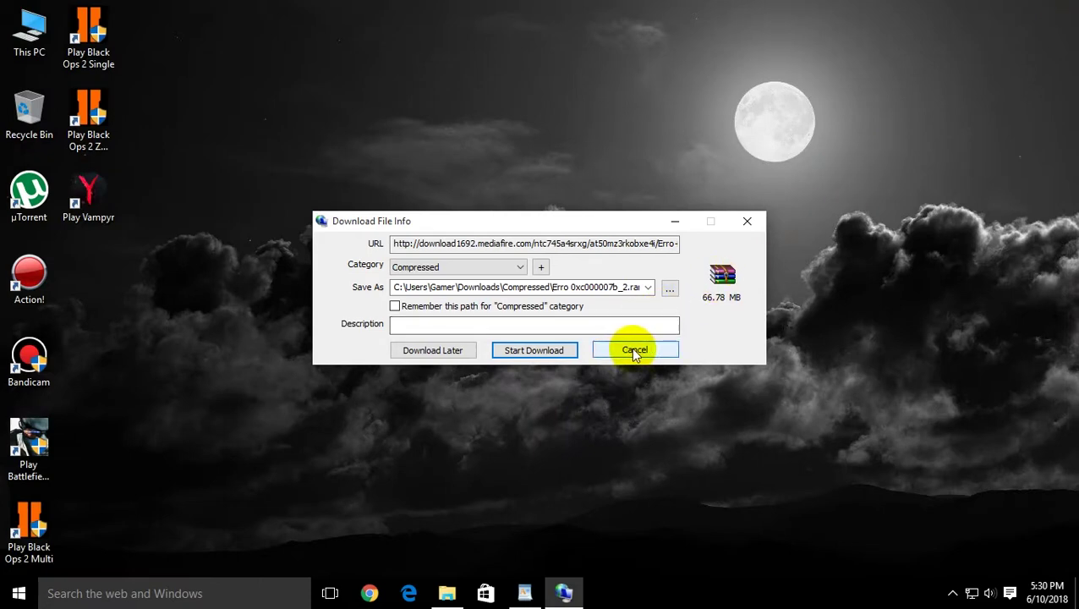
click(534, 350)
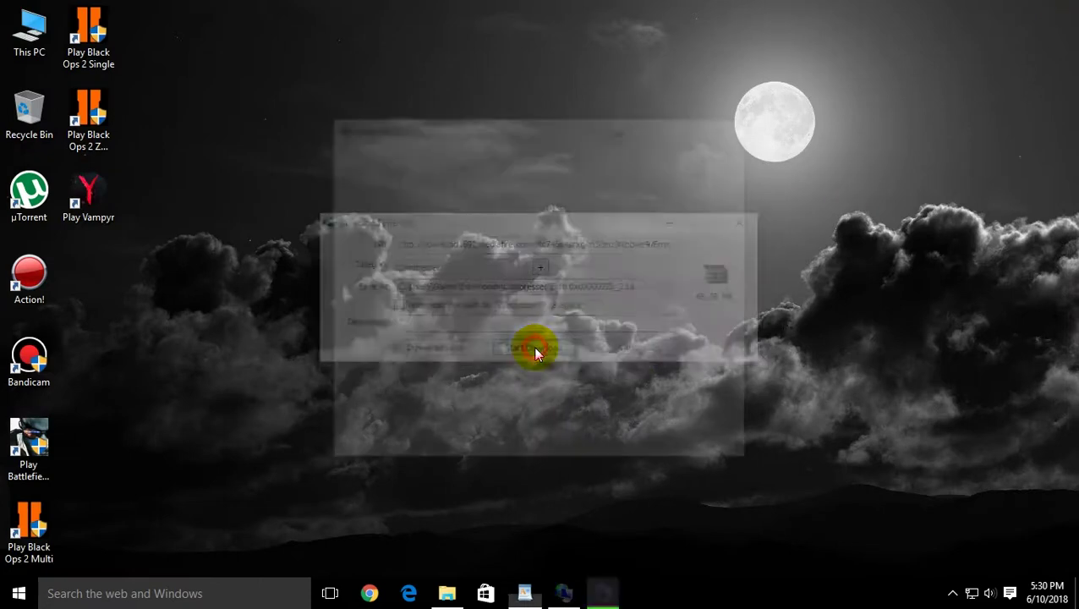
click(695, 307)
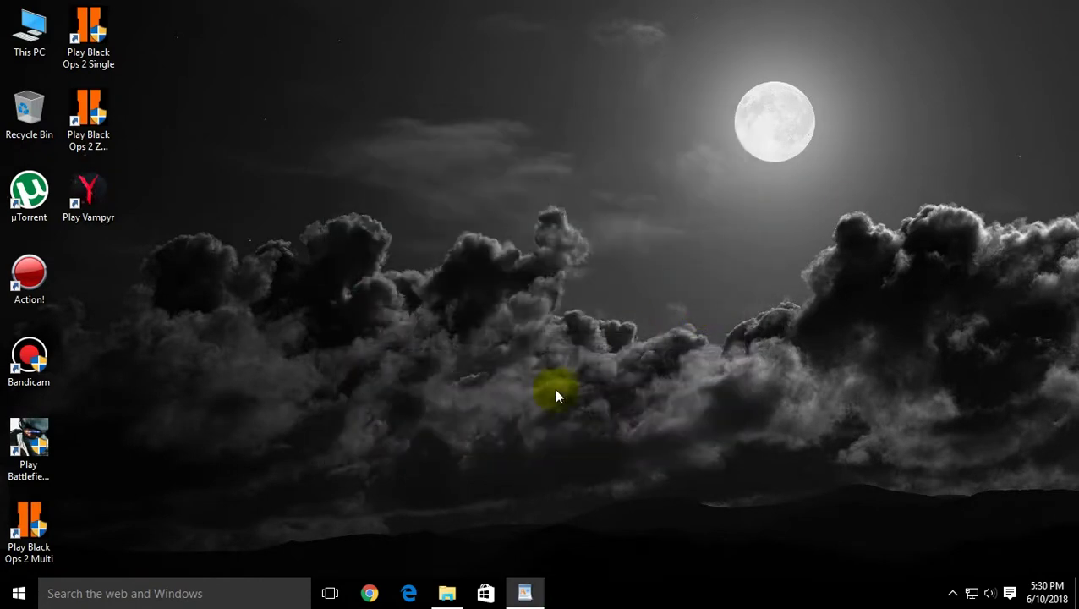
Step: Read the WordPad note about the existing download and minimize the document
click(533, 588)
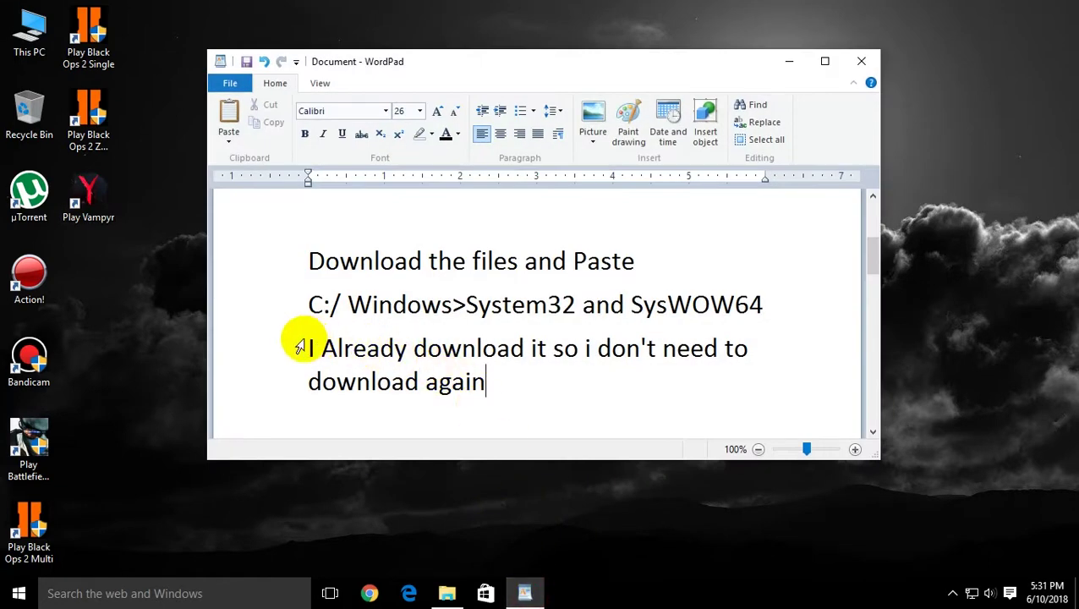
drag(311, 344, 515, 385)
click(794, 64)
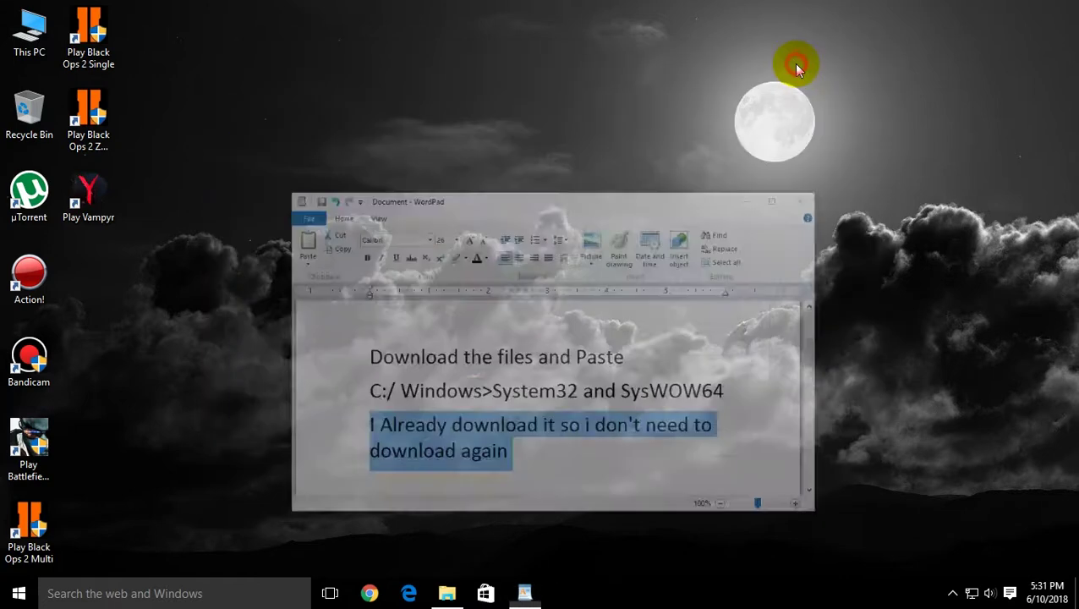
Step: Extract the Erro 0xc000007b archive directly into the Compressed downloads folder
click(447, 593)
click(465, 167)
right_click(450, 169)
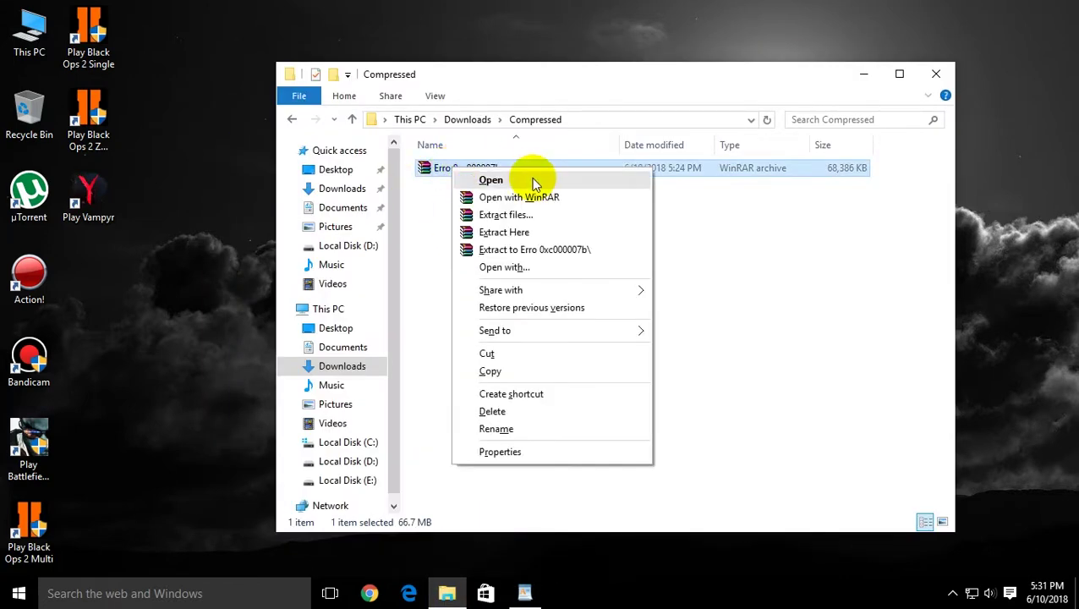
click(519, 233)
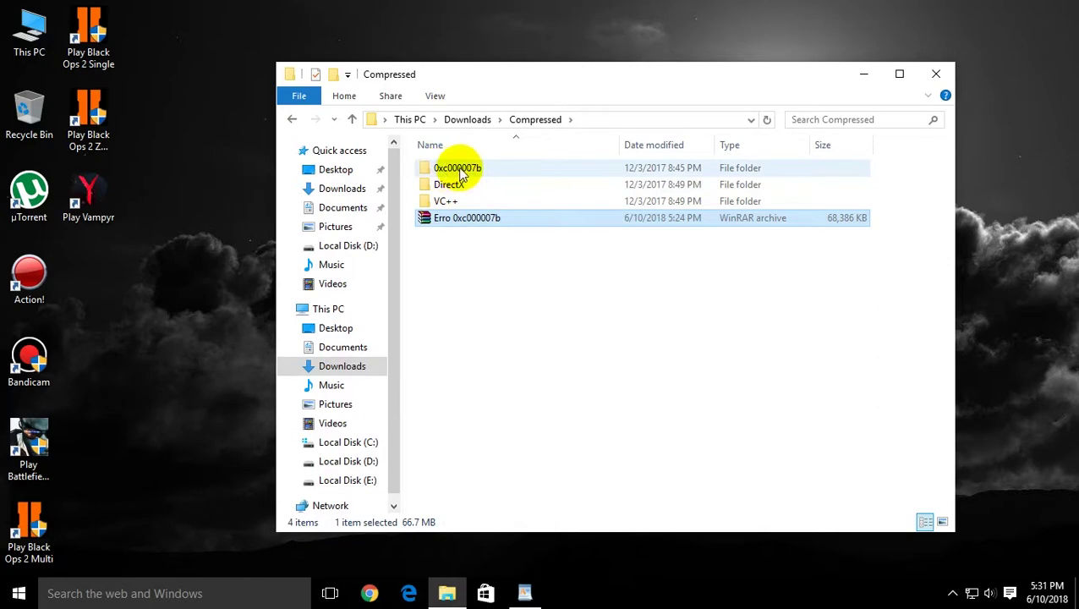
Step: Copy all the files inside the extracted 0xc000007b folder and minimize its window
double_click(445, 172)
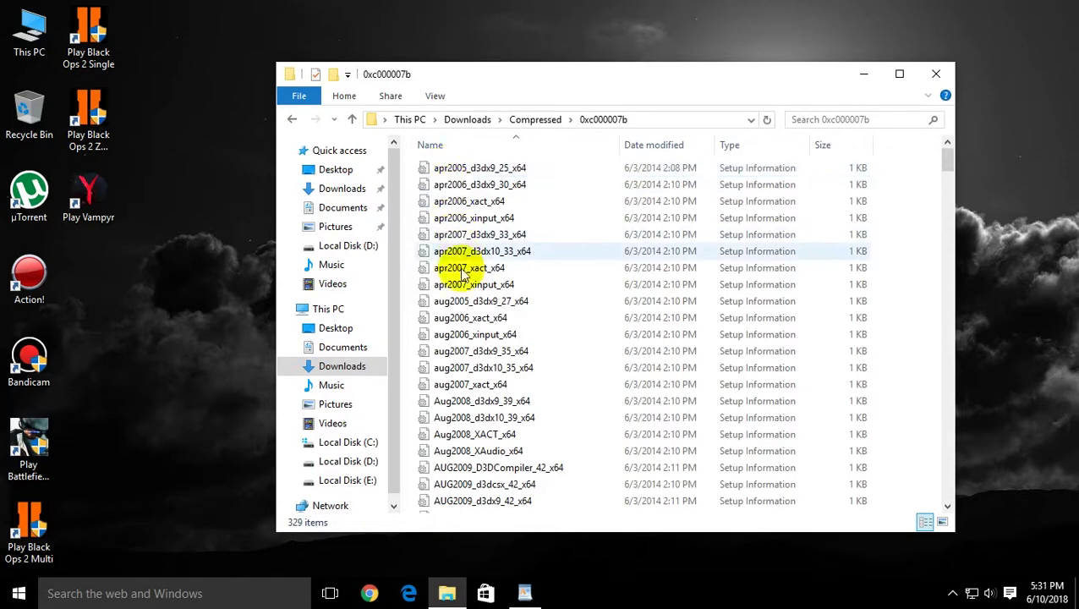
click(467, 221)
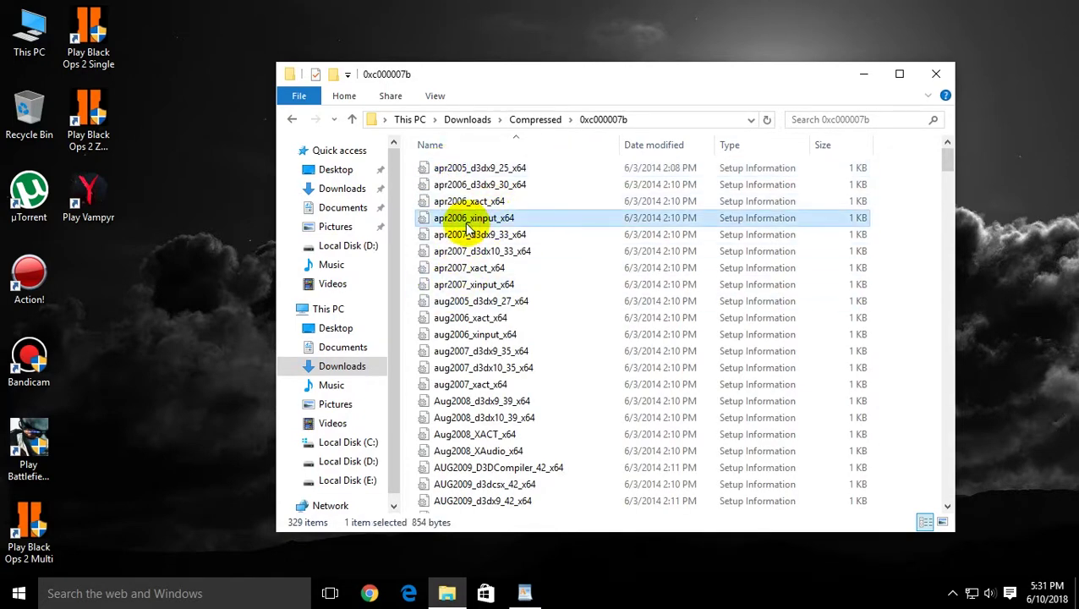
key(ctrl+a)
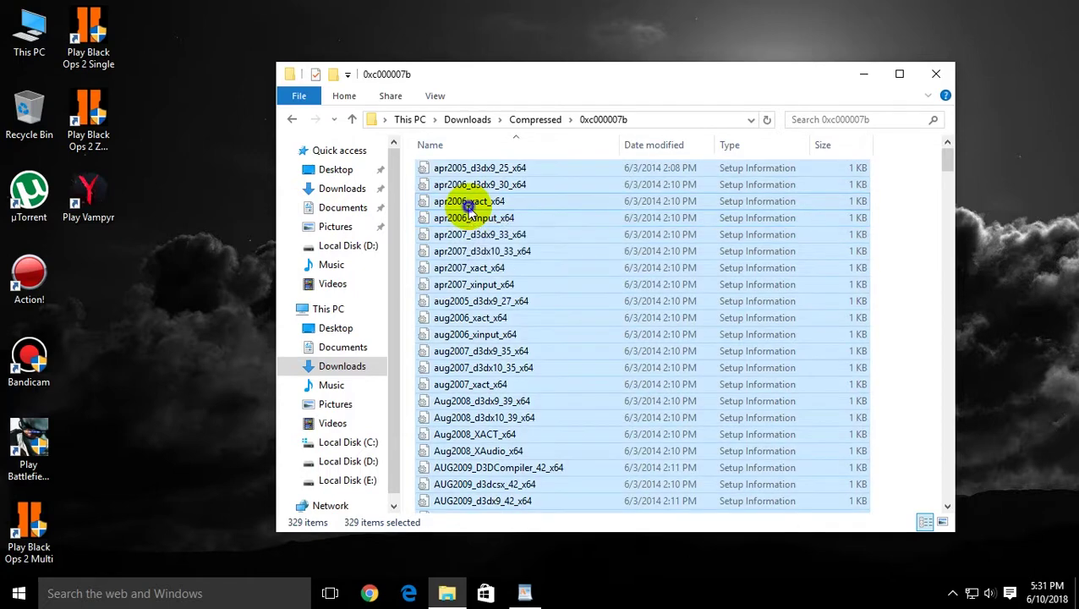
right_click(471, 212)
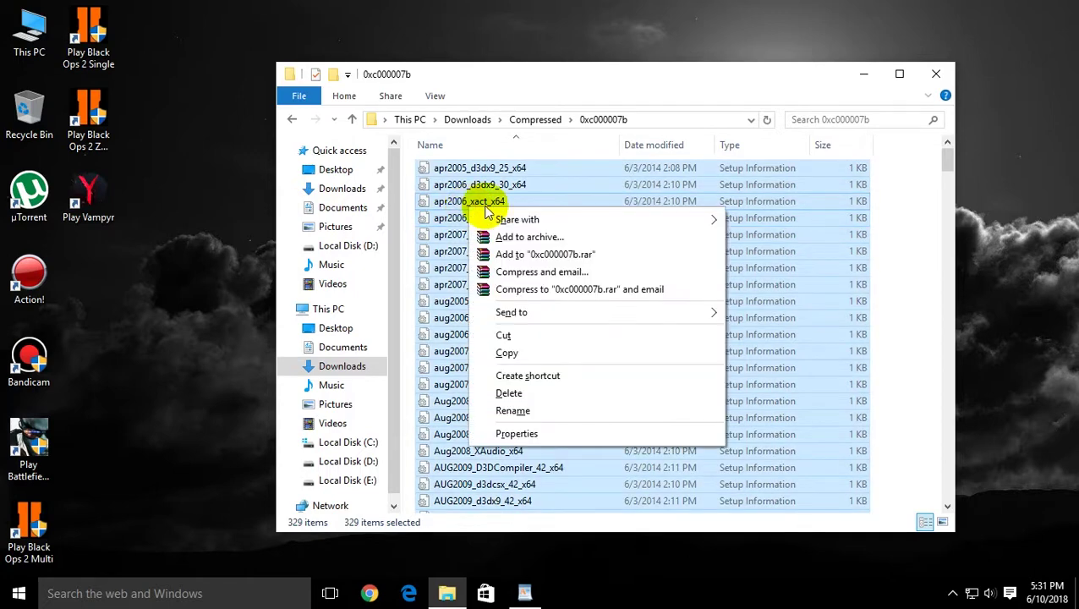
click(536, 350)
click(864, 74)
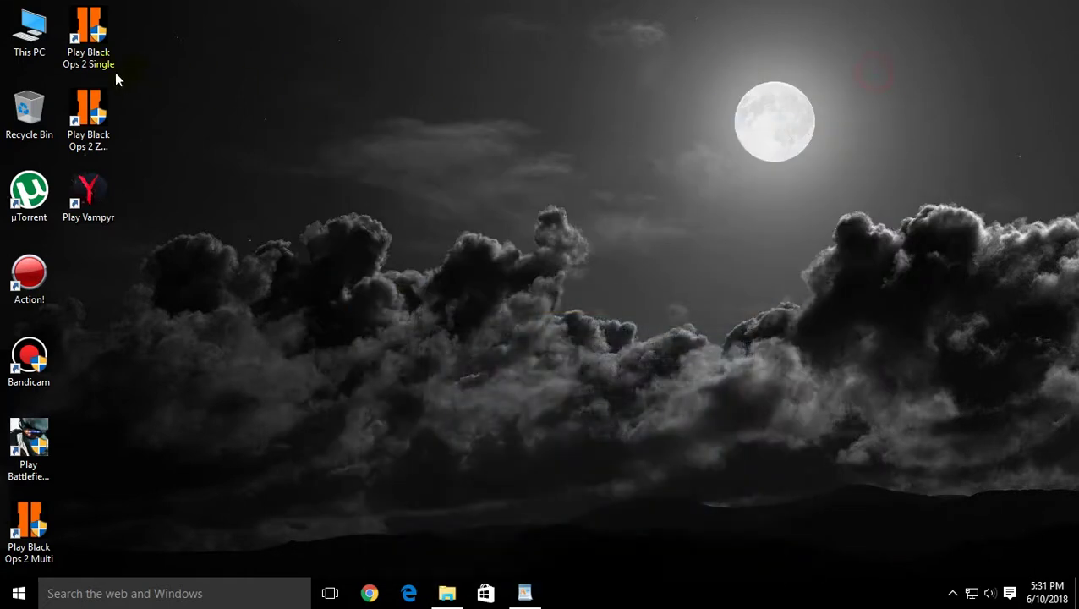
Step: Open the System32 folder inside Windows on Local Disk (C:)
double_click(13, 34)
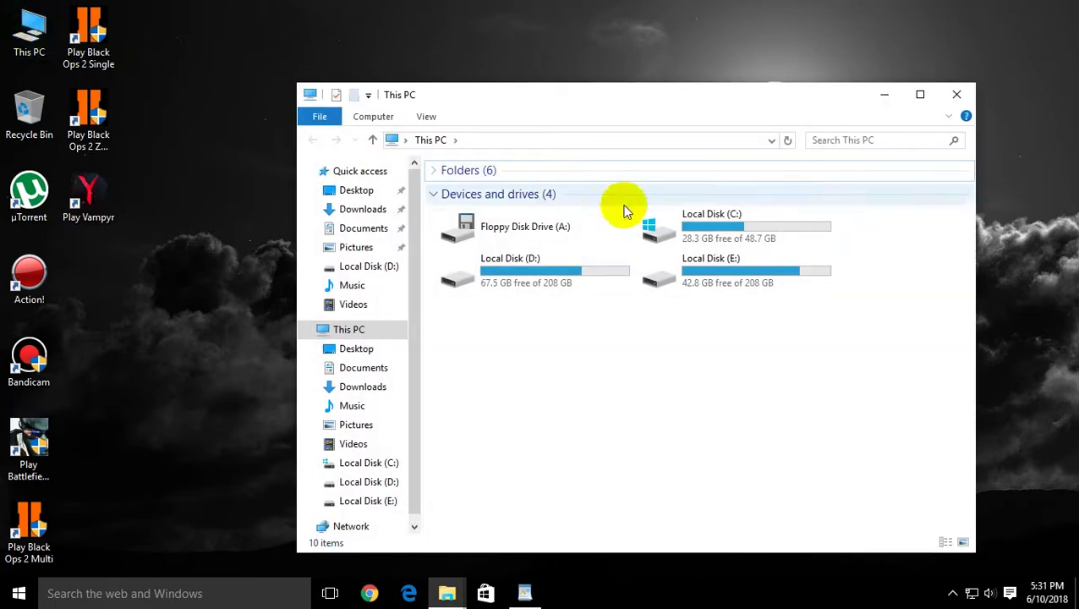
double_click(674, 222)
double_click(474, 289)
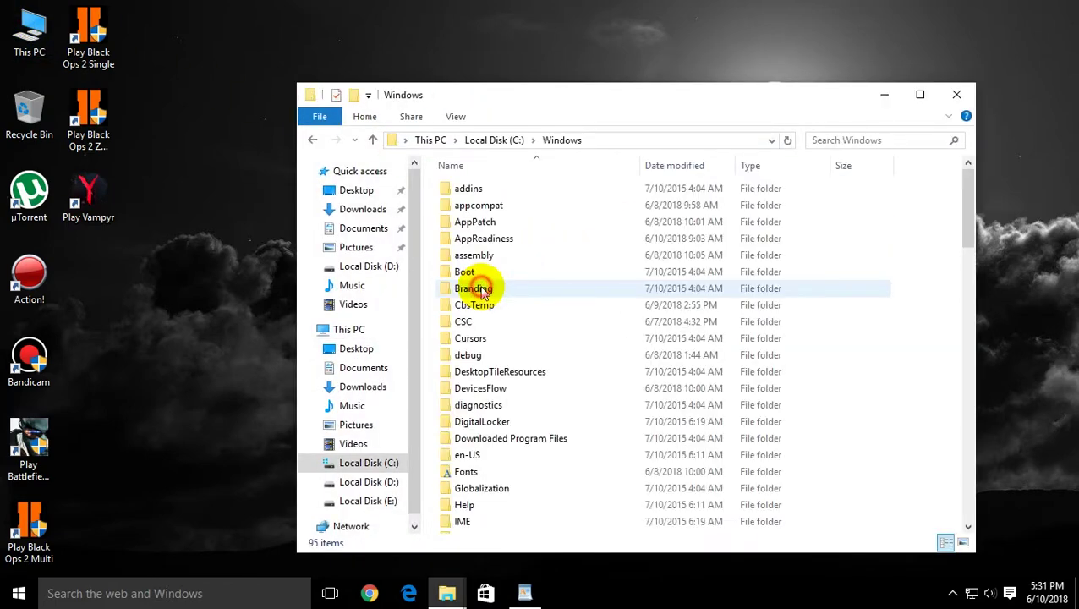
scroll(868, 311, down, 4)
scroll(868, 311, down, 12)
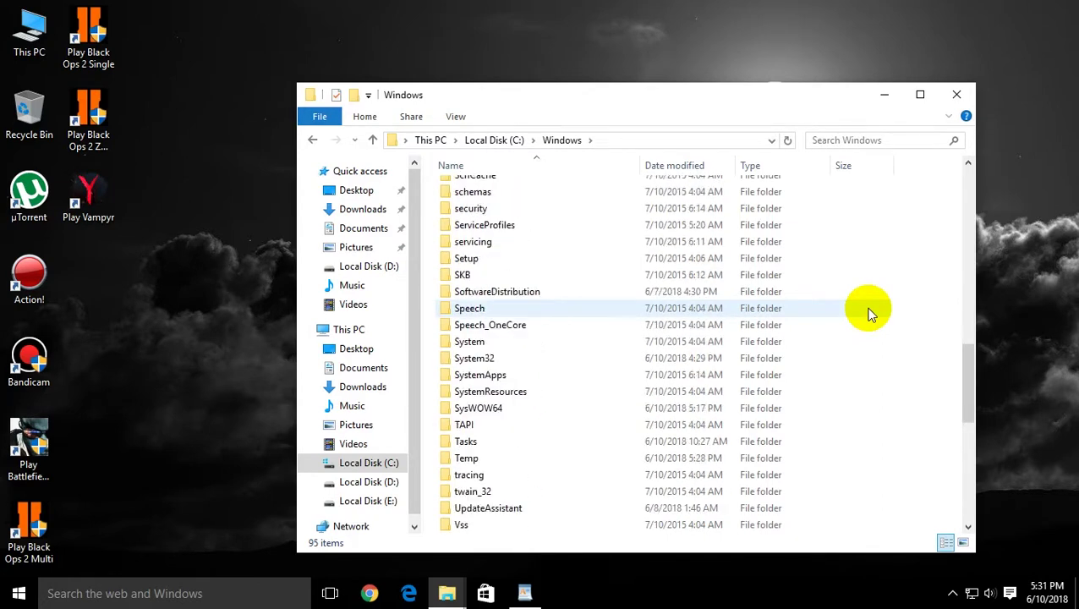
double_click(499, 359)
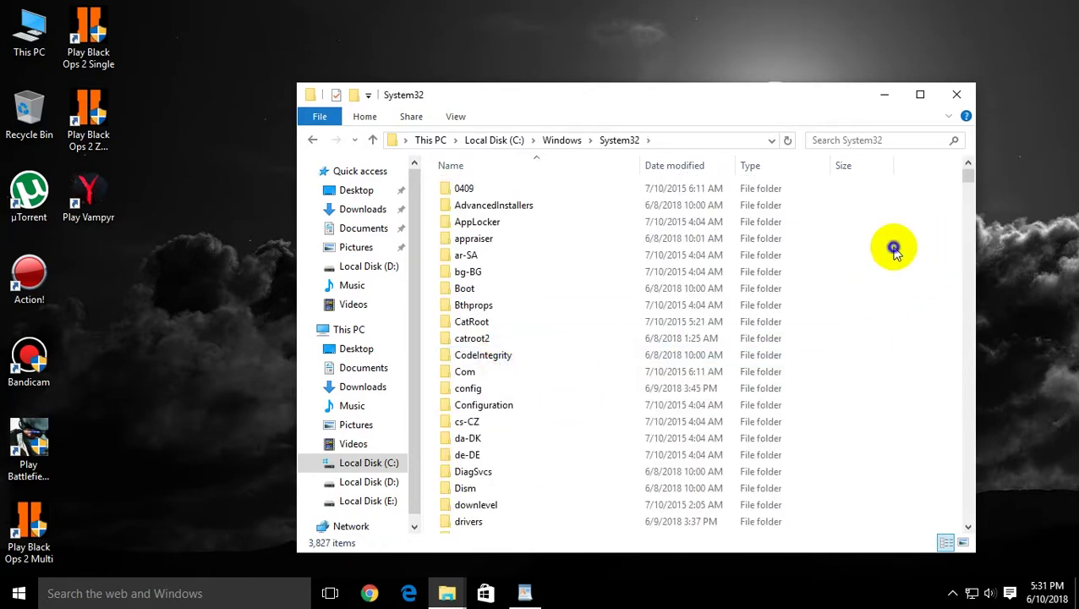
Step: Paste the copied files into System32, replacing duplicates, granting administrator permission for all items and skipping those still denied
right_click(896, 251)
click(933, 359)
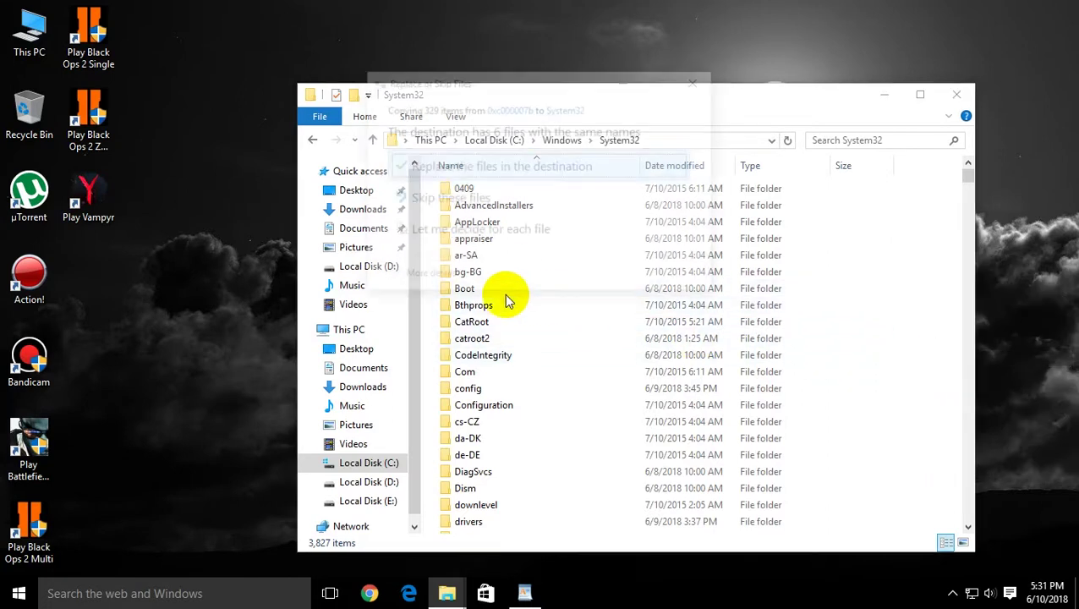
click(424, 172)
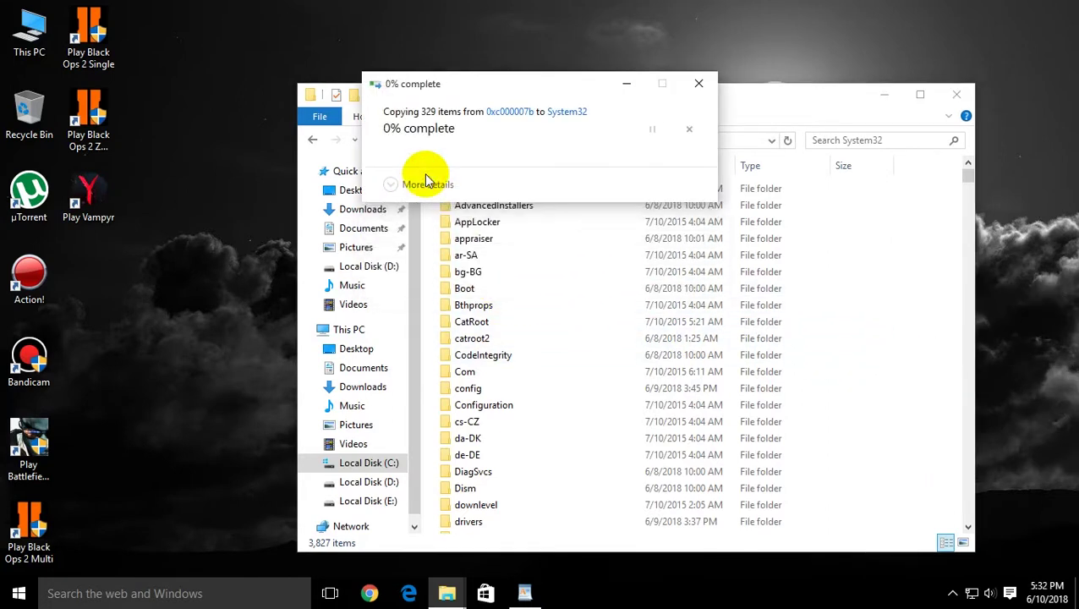
click(388, 196)
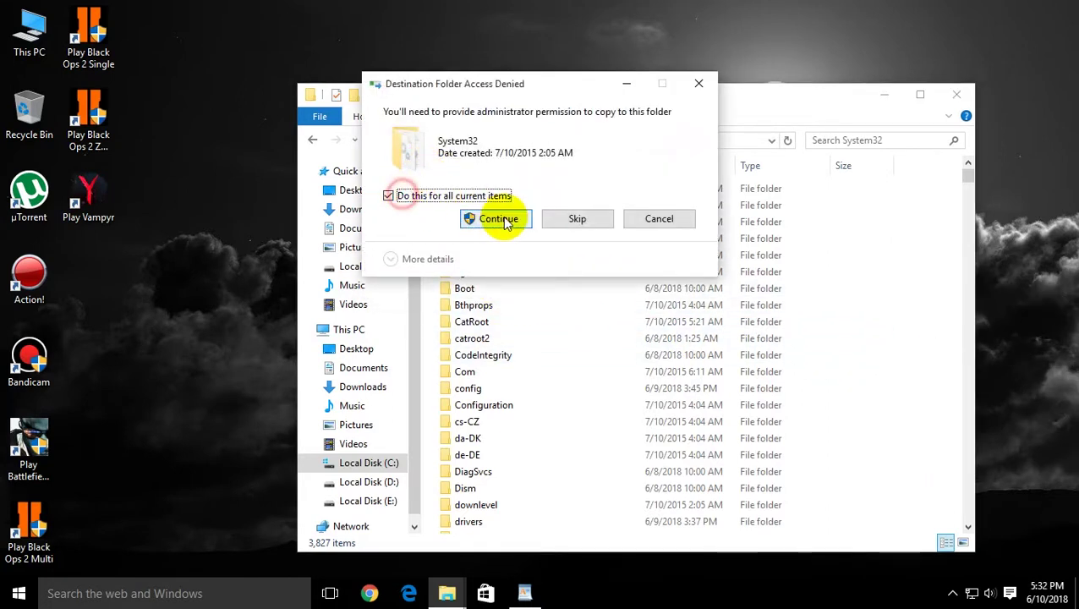
click(499, 218)
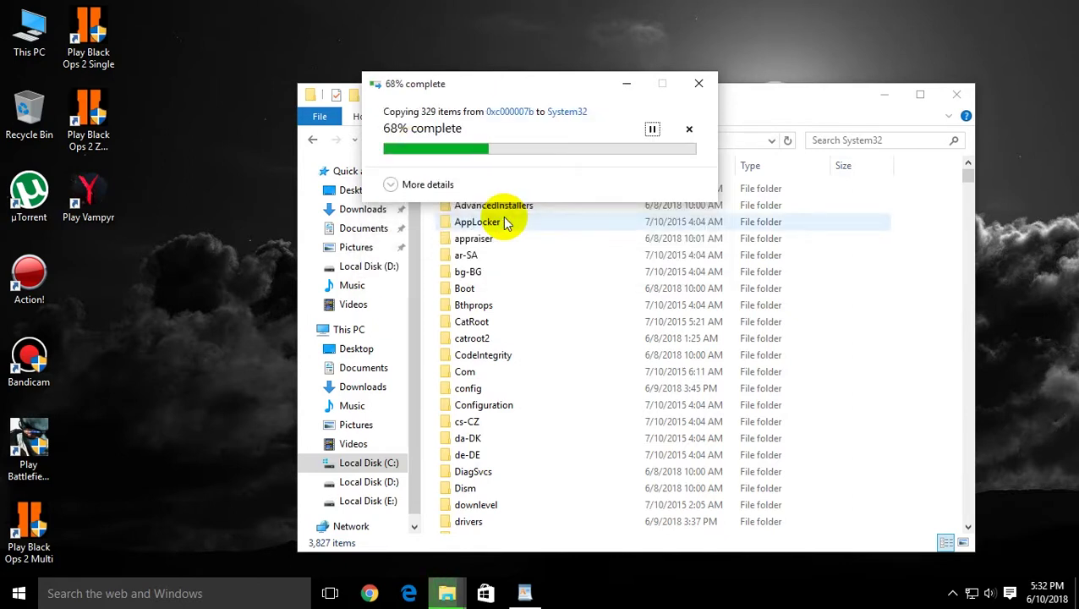
click(389, 196)
click(508, 221)
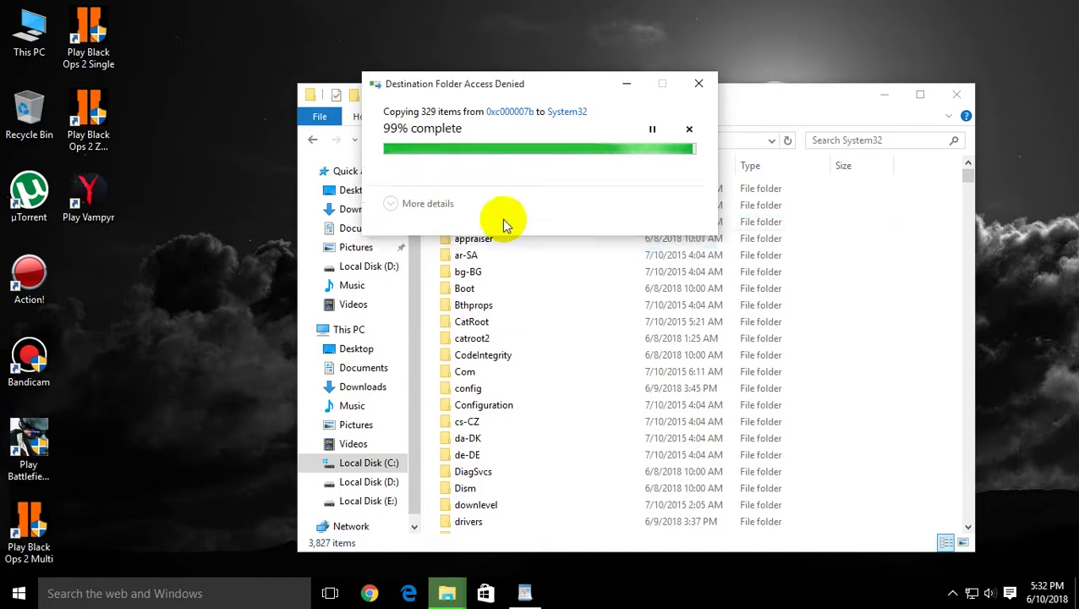
click(415, 196)
click(577, 219)
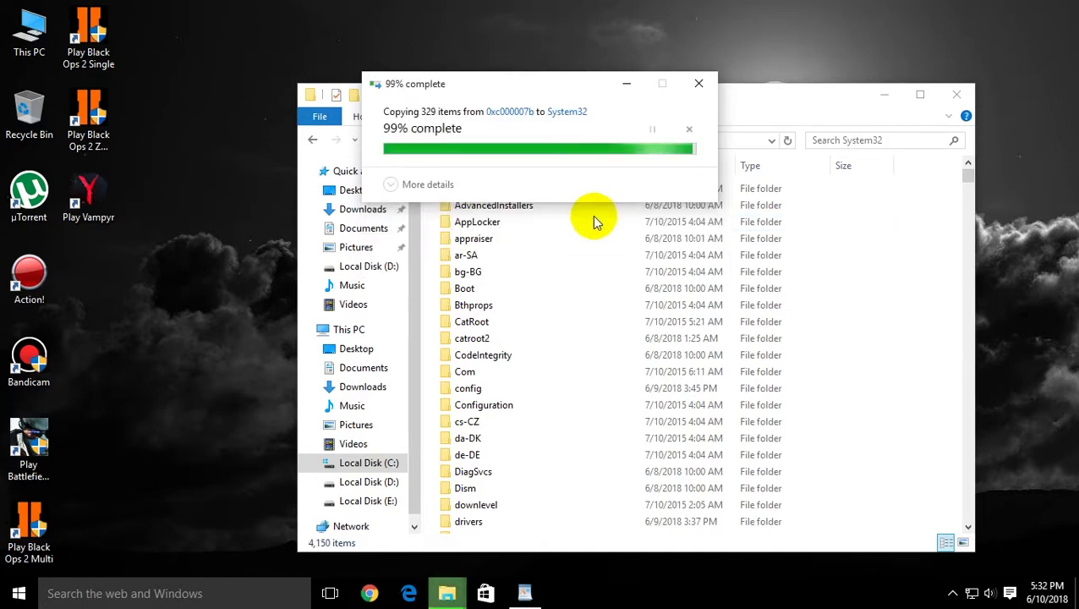
Step: Open the SysWOW64 folder inside Windows on Local Disk (C:)
click(311, 139)
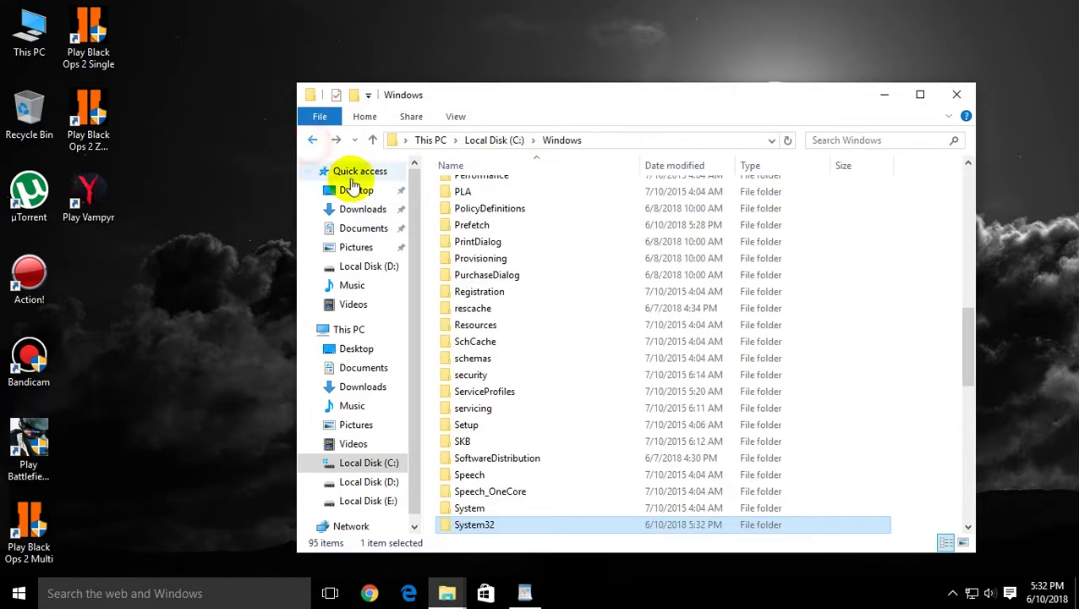
scroll(587, 354, down, 3)
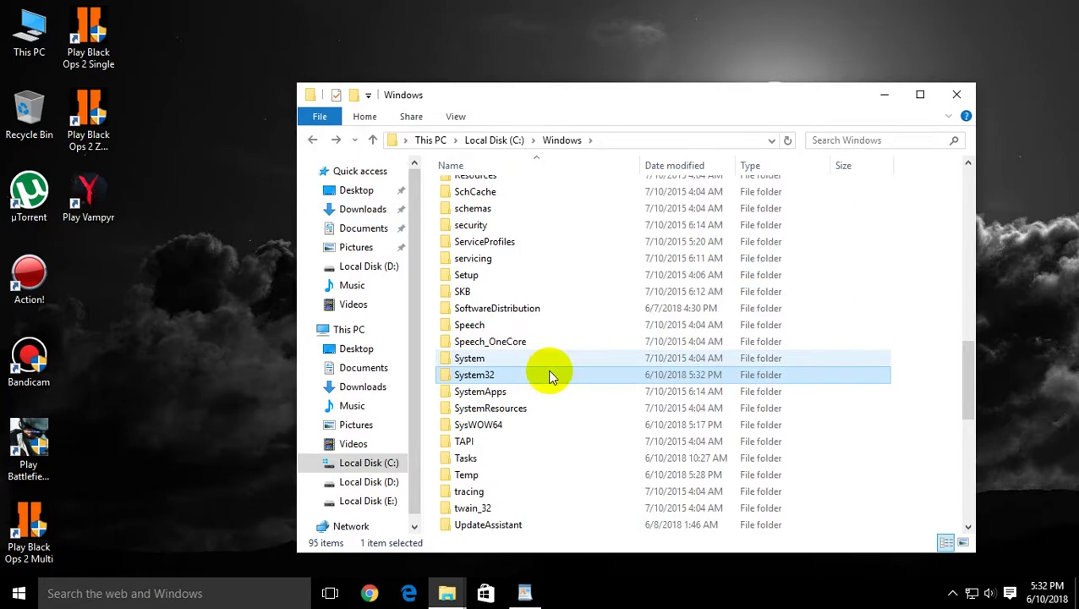
double_click(491, 426)
Step: Paste the copied files into SysWOW64, replacing duplicates, granting administrator permission for all items and skipping those still denied
right_click(849, 242)
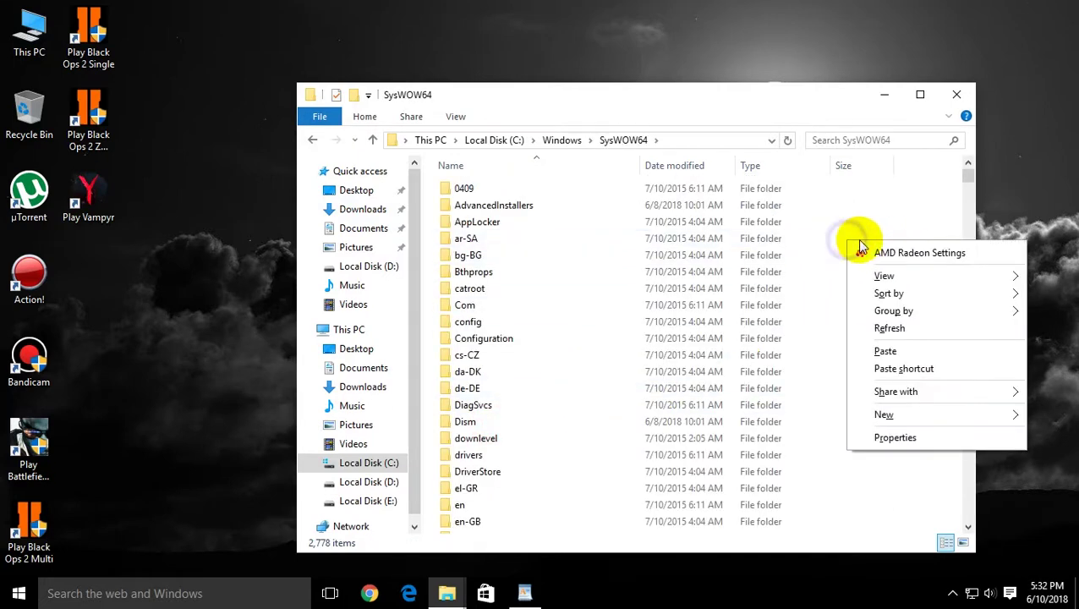
click(898, 349)
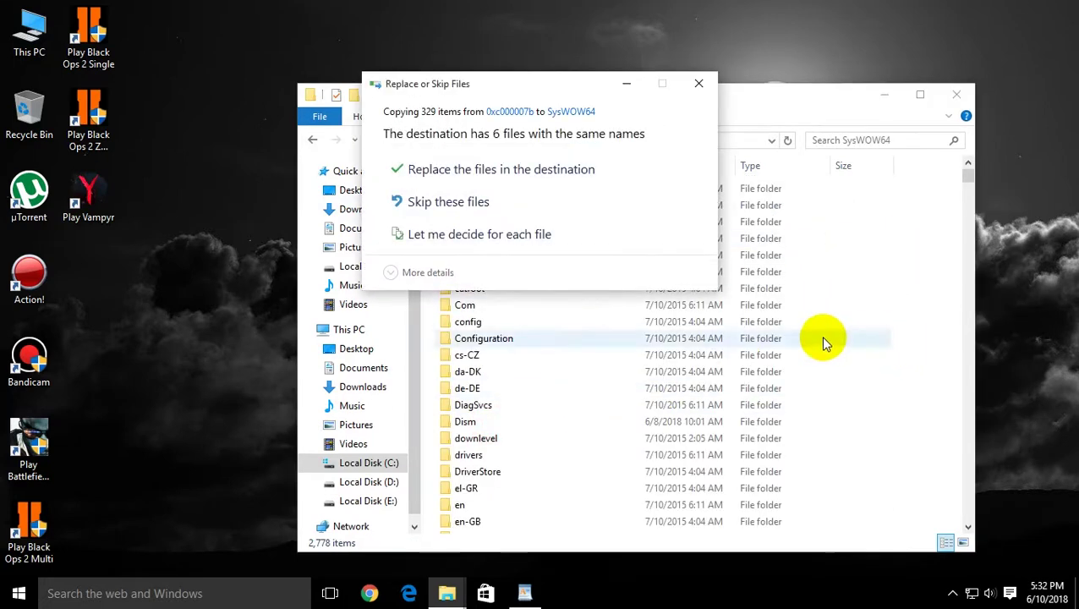
click(420, 174)
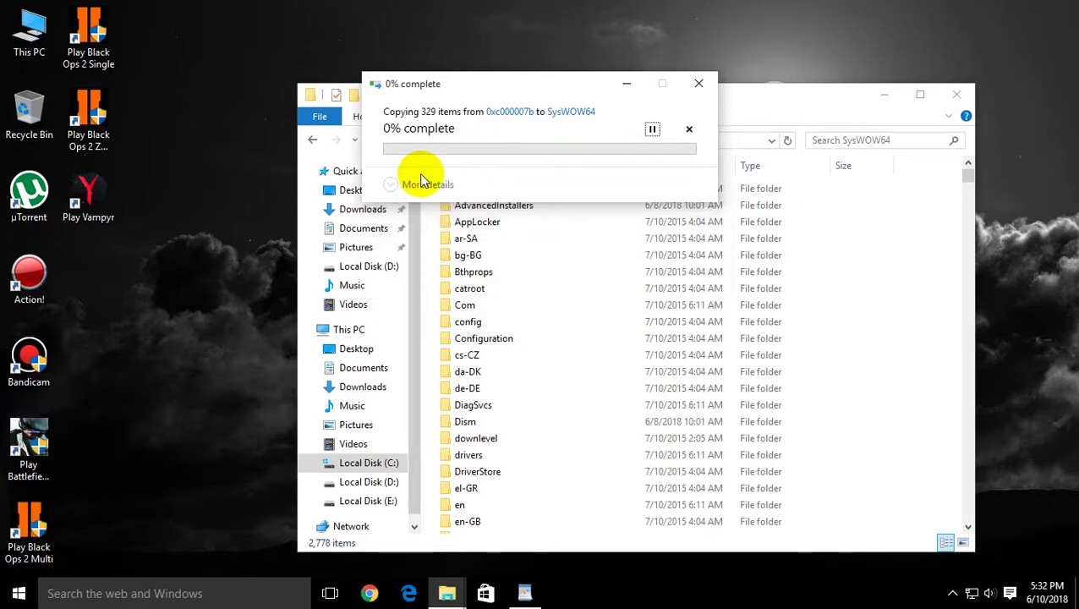
click(498, 219)
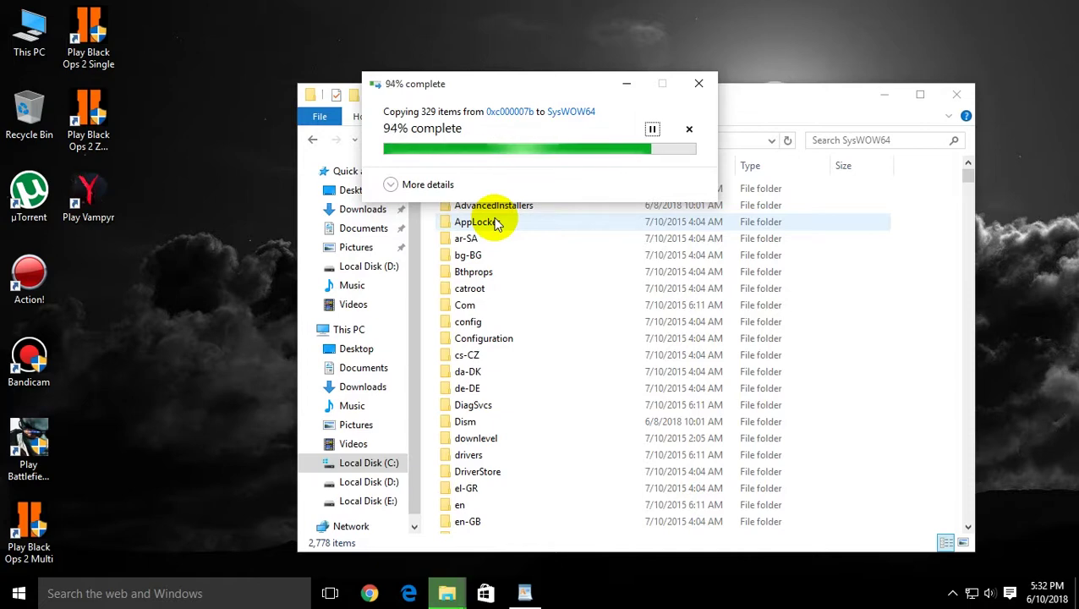
click(390, 231)
click(497, 254)
click(388, 231)
click(576, 262)
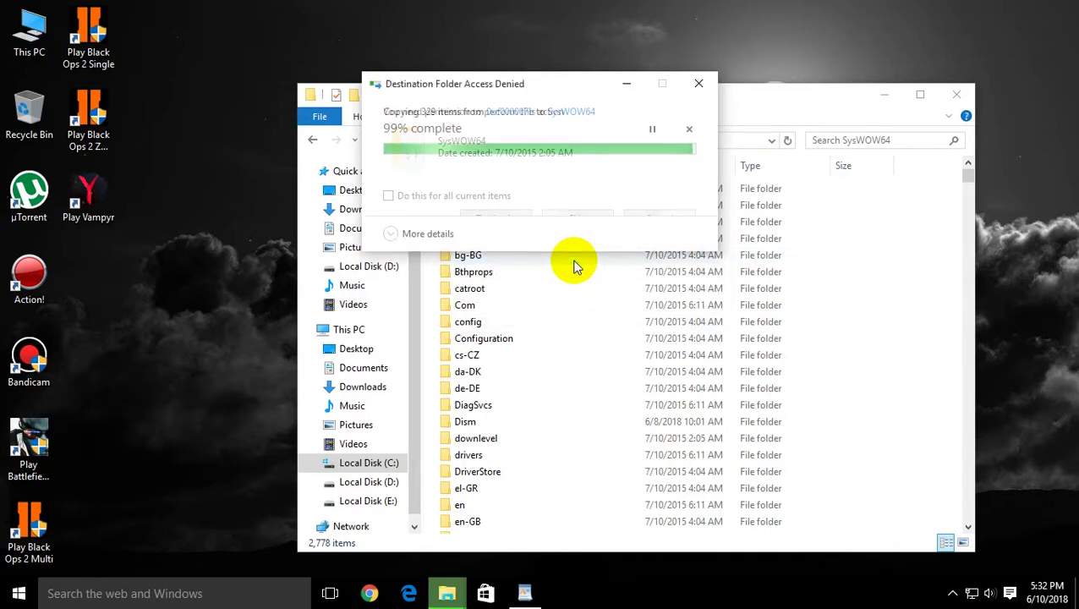
click(567, 222)
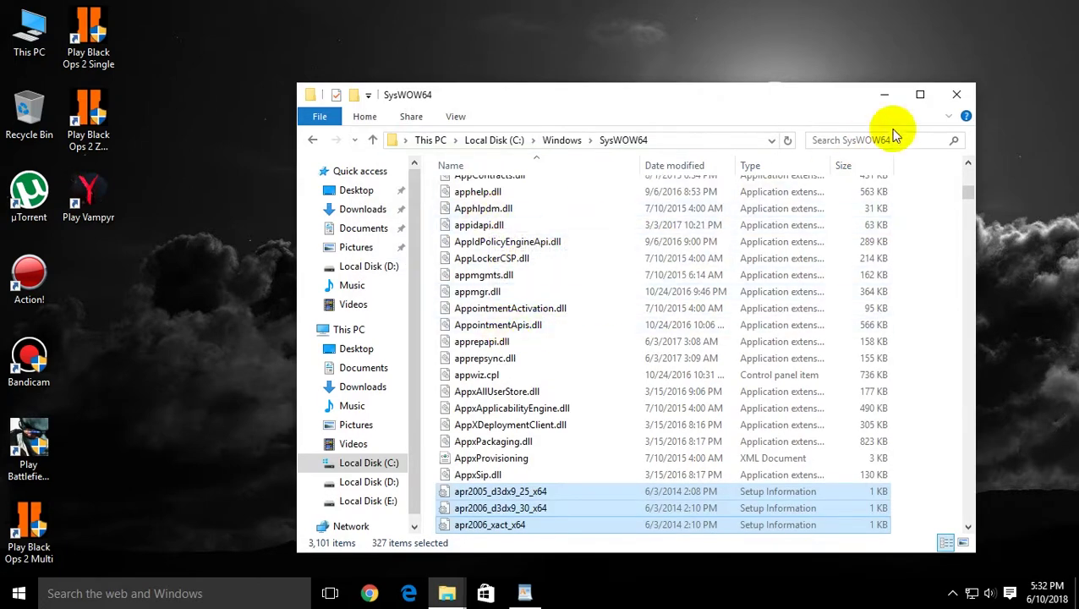
Step: Close the SysWOW64 window and go back from the 0xc000007b folder to the Compressed downloads folder
click(954, 95)
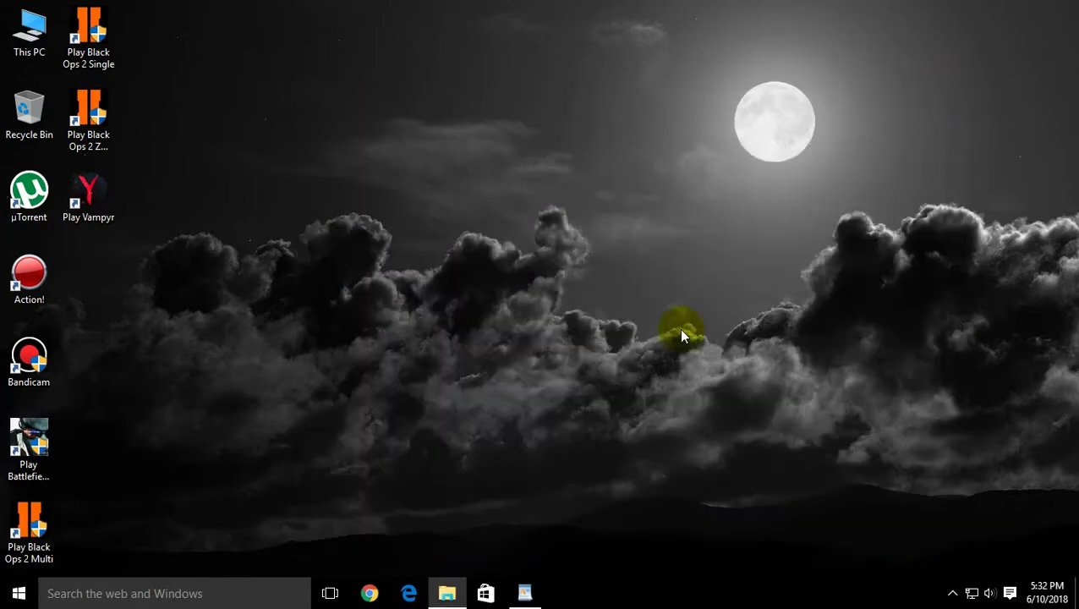
click(456, 586)
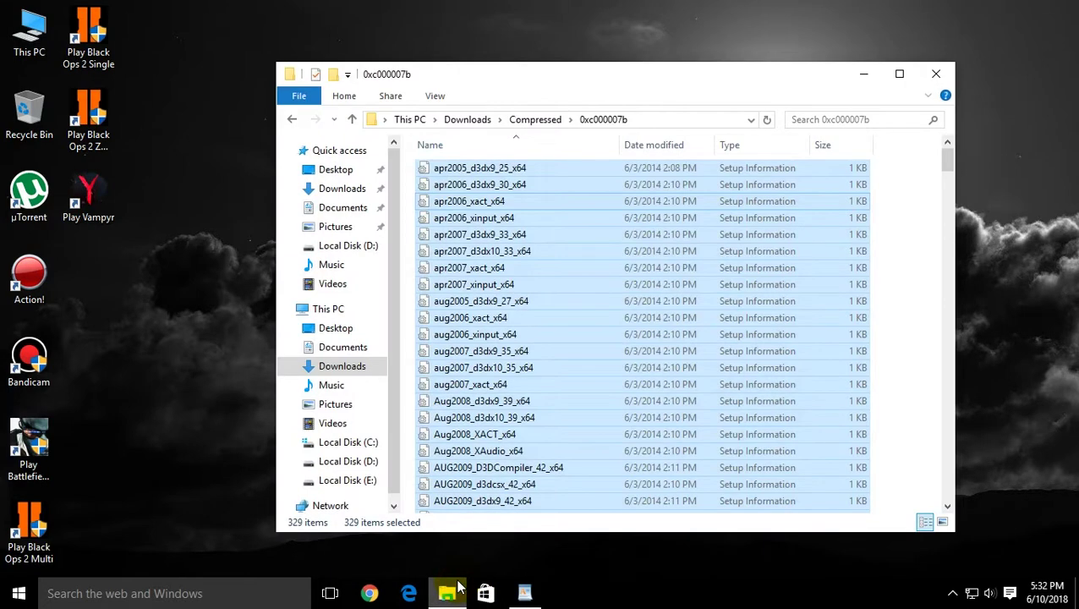
click(294, 119)
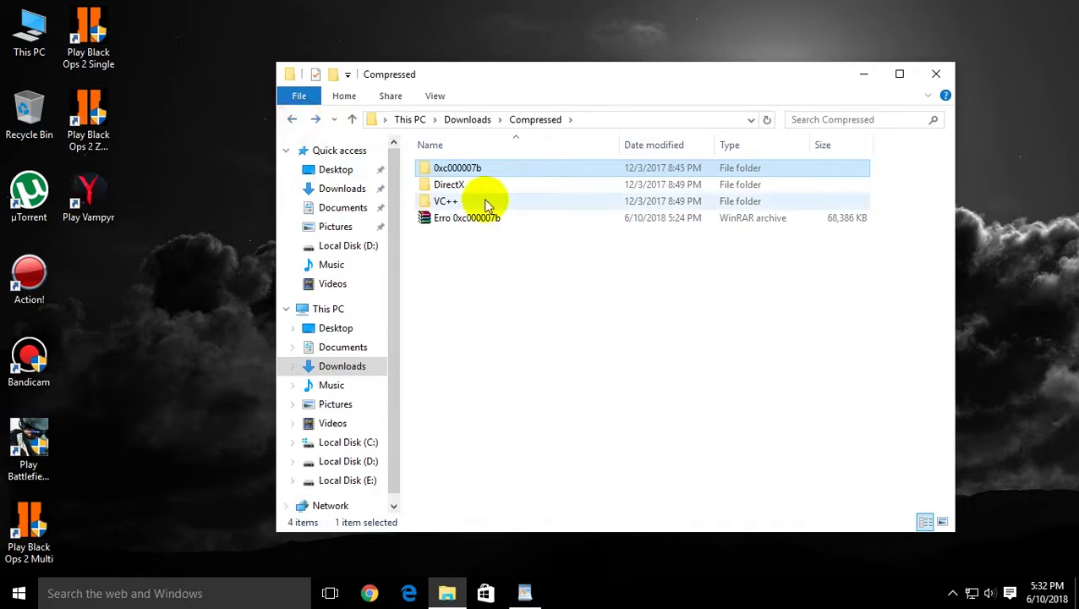
Step: Switch to the WordPad notes, review the lines about installing DirectX and VC++, and minimize the document
click(525, 594)
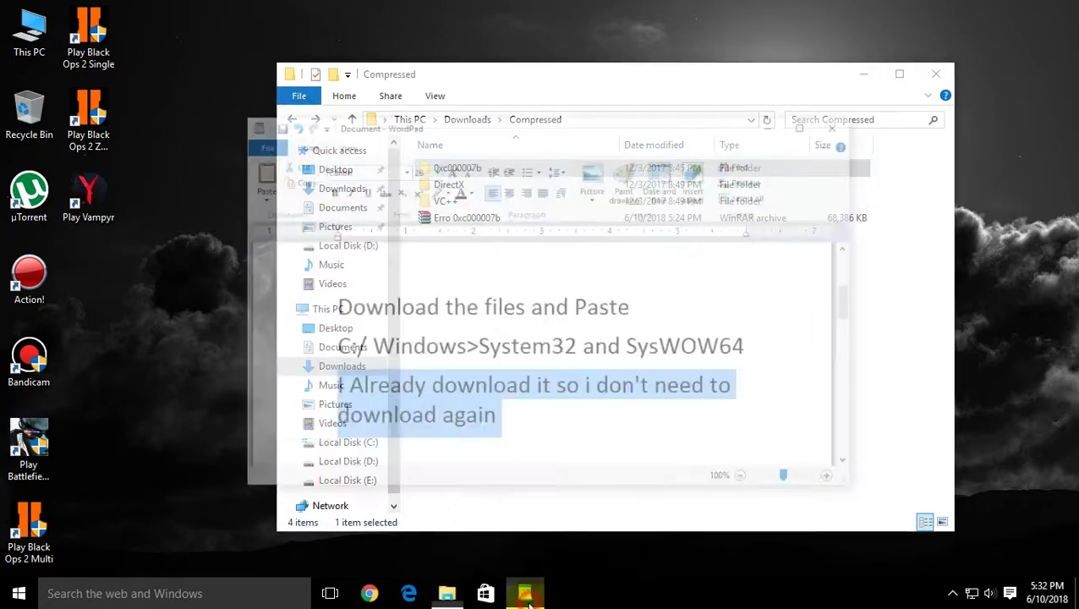
drag(872, 248, 875, 288)
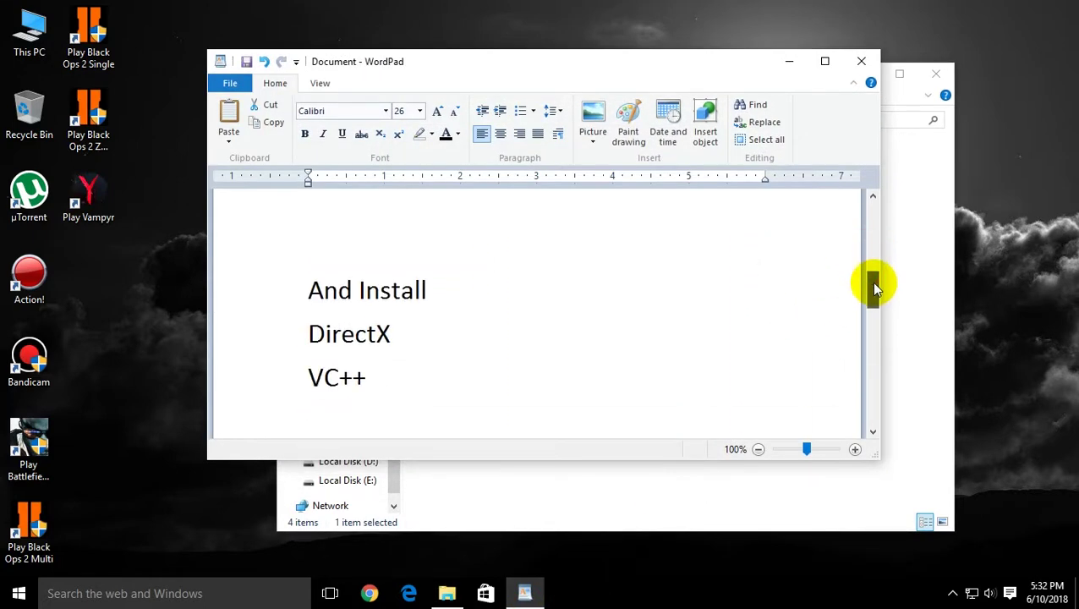
drag(308, 286, 445, 329)
drag(308, 378, 443, 372)
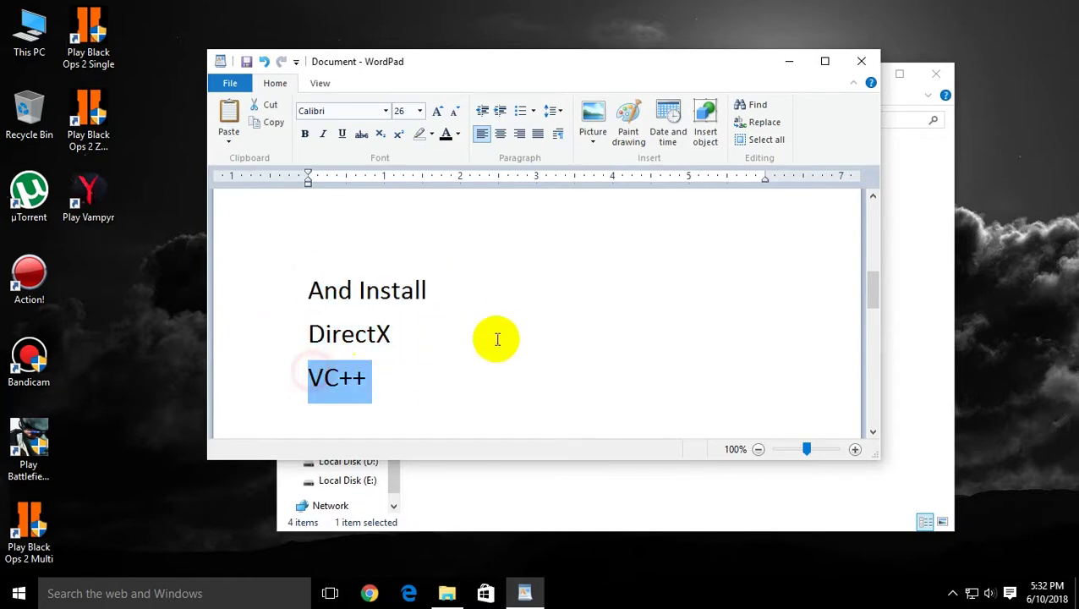
click(789, 60)
Step: Run dxwebsetup from the DirectX folder, accept the license agreement, decline the Bing Bar and continue the setup
click(472, 188)
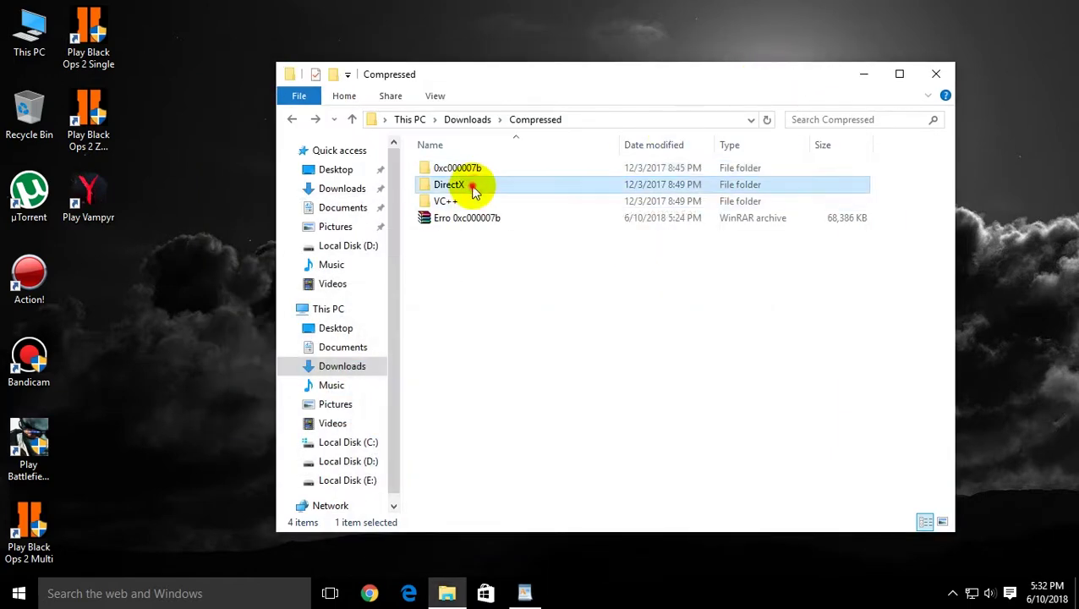
double_click(472, 188)
double_click(444, 169)
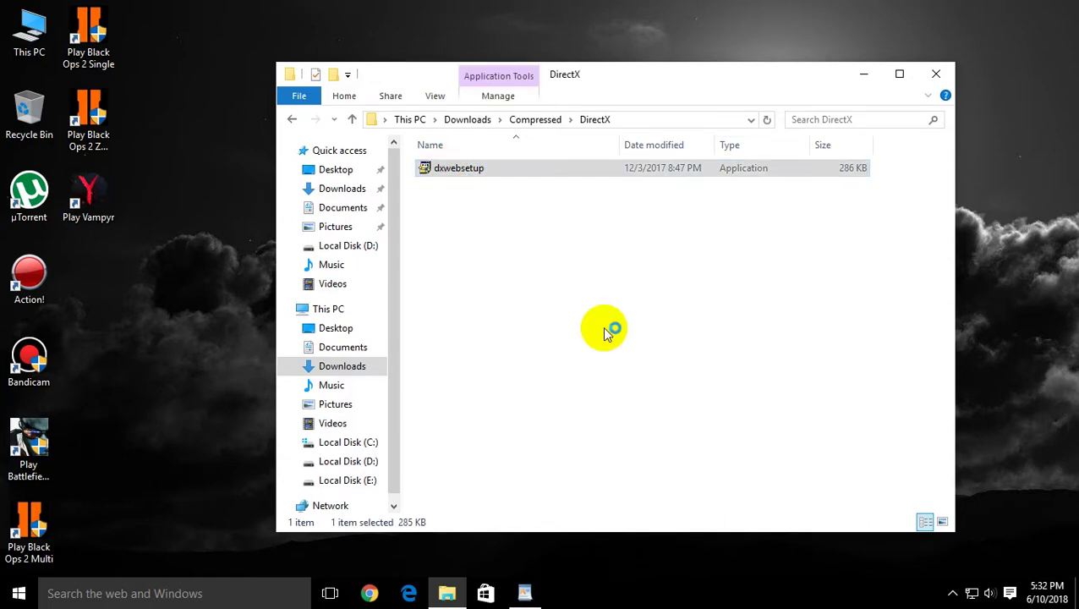
click(309, 332)
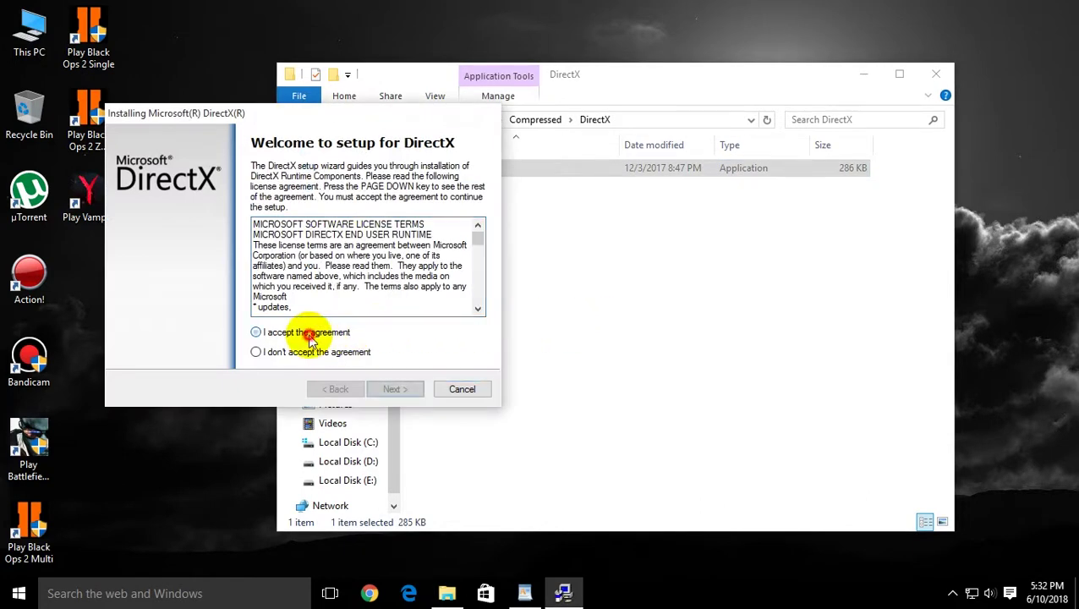
click(394, 389)
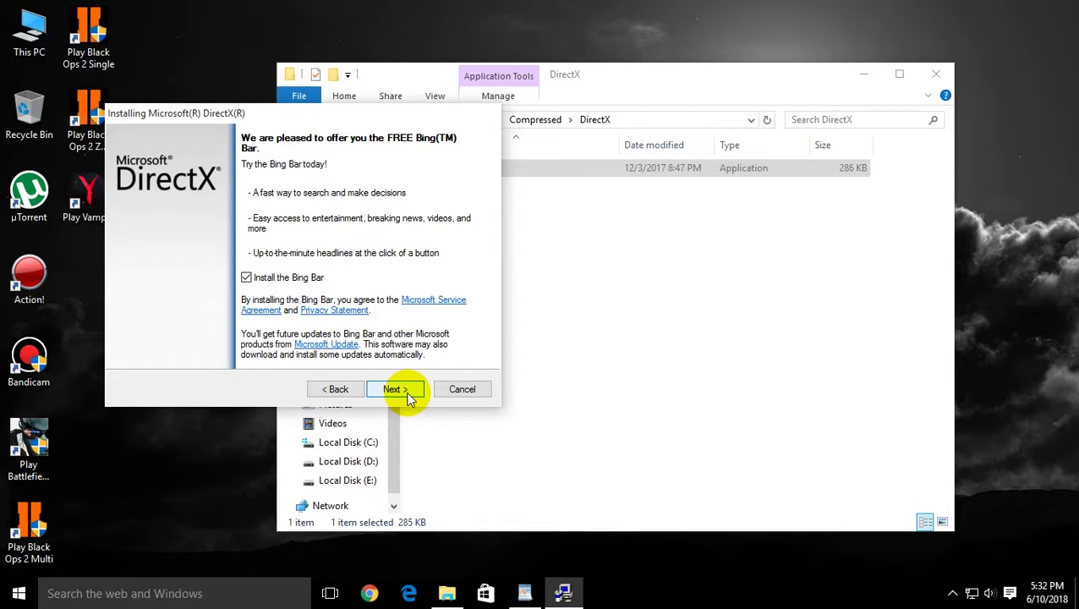
click(246, 278)
click(394, 389)
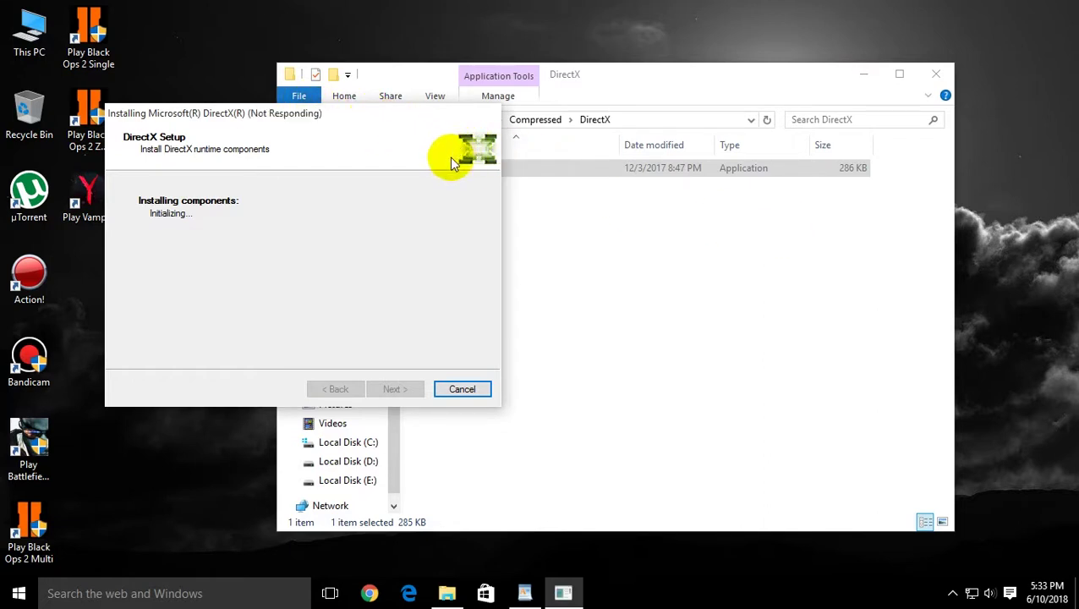
Step: Try to install the DirectX runtime components, choosing to wait whenever setup stops responding, and finish the wizard
click(864, 82)
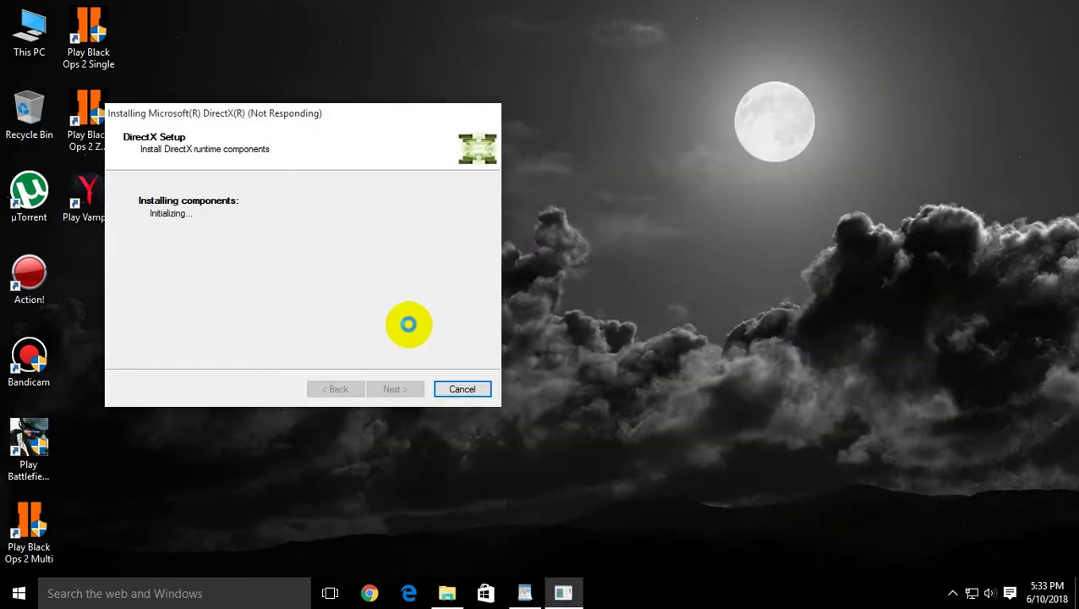
click(408, 324)
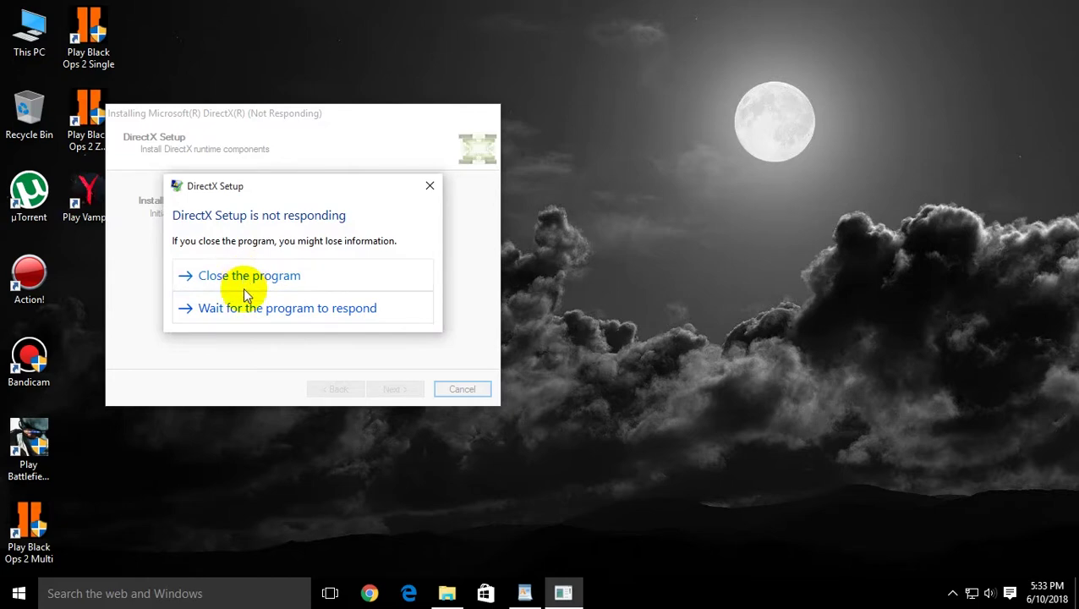
click(245, 309)
click(660, 431)
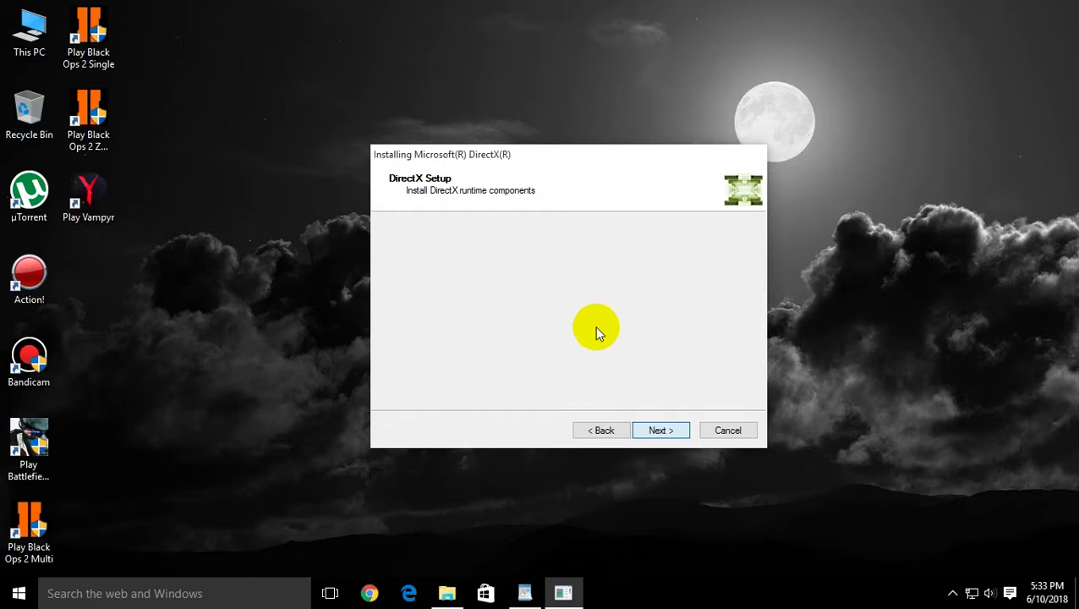
click(664, 431)
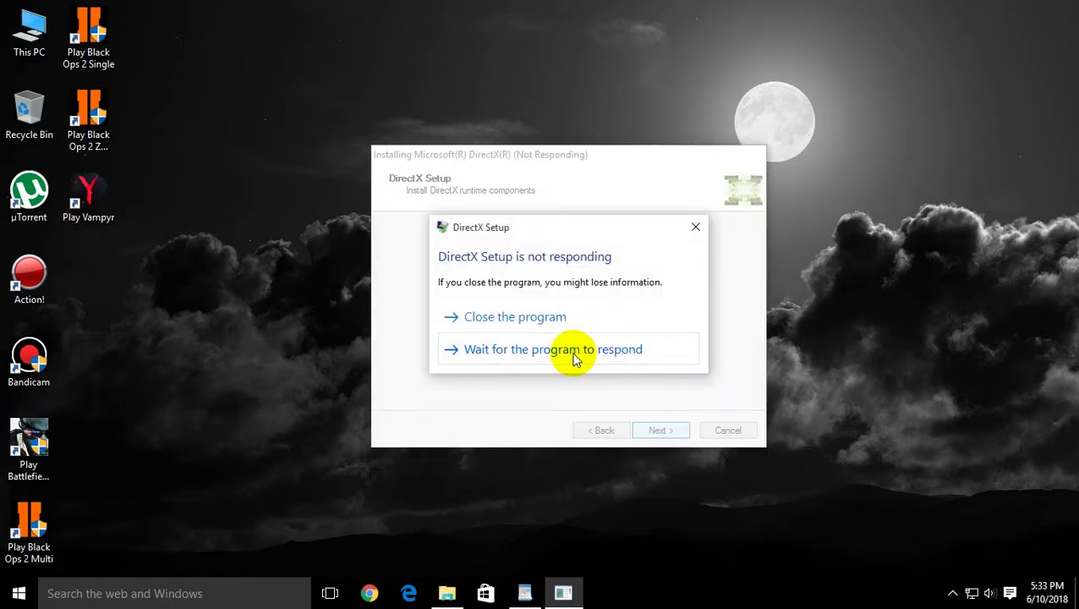
click(575, 355)
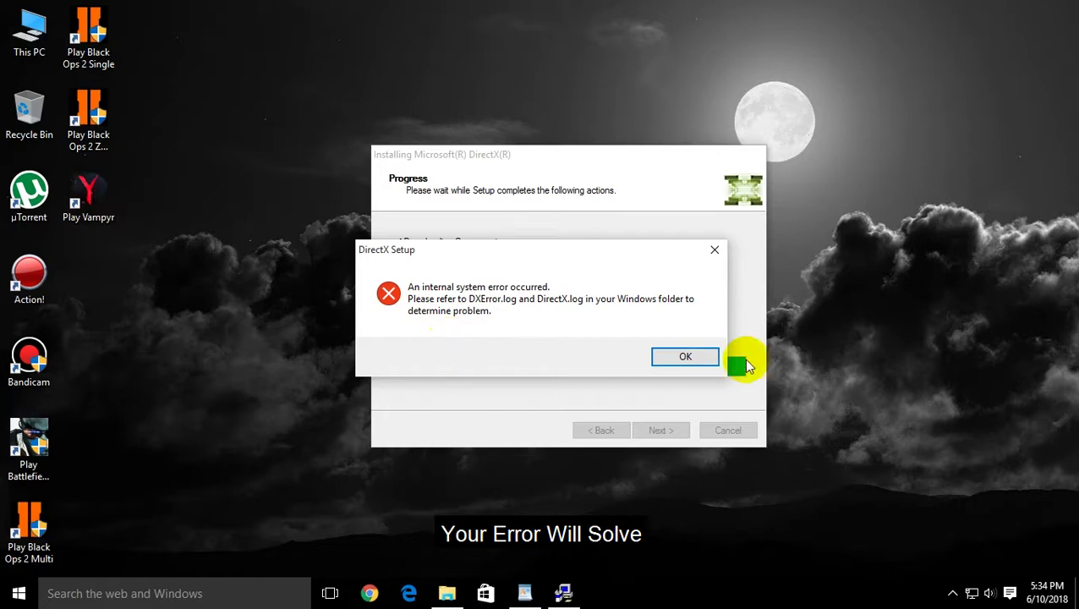
click(689, 357)
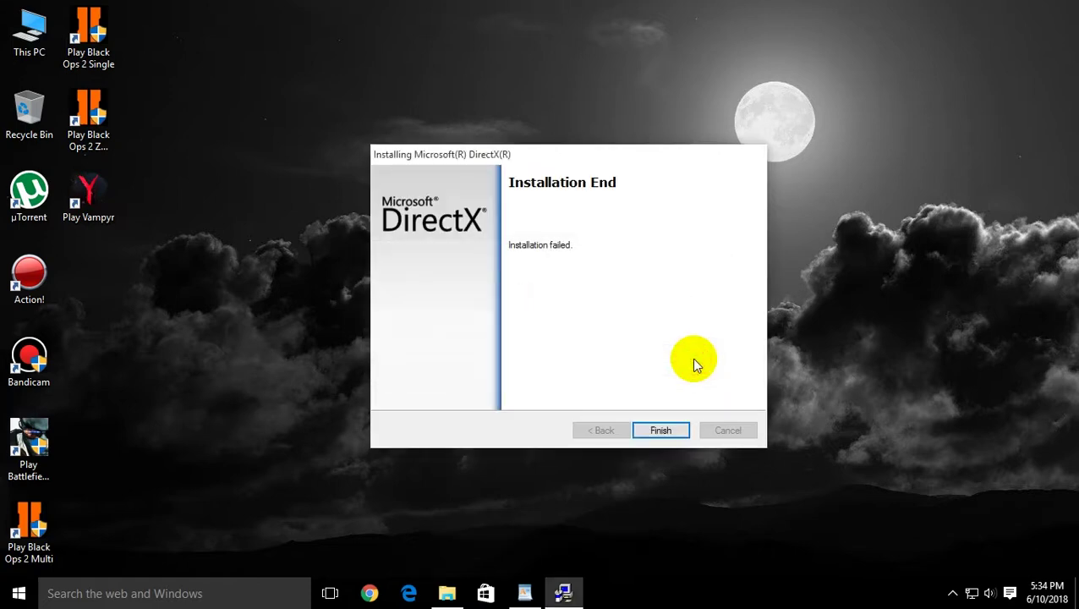
click(661, 430)
Step: Run VBCRedist_AIO_x86_x64 from the VC++ folder in Compressed and start the redistributable installation
click(446, 593)
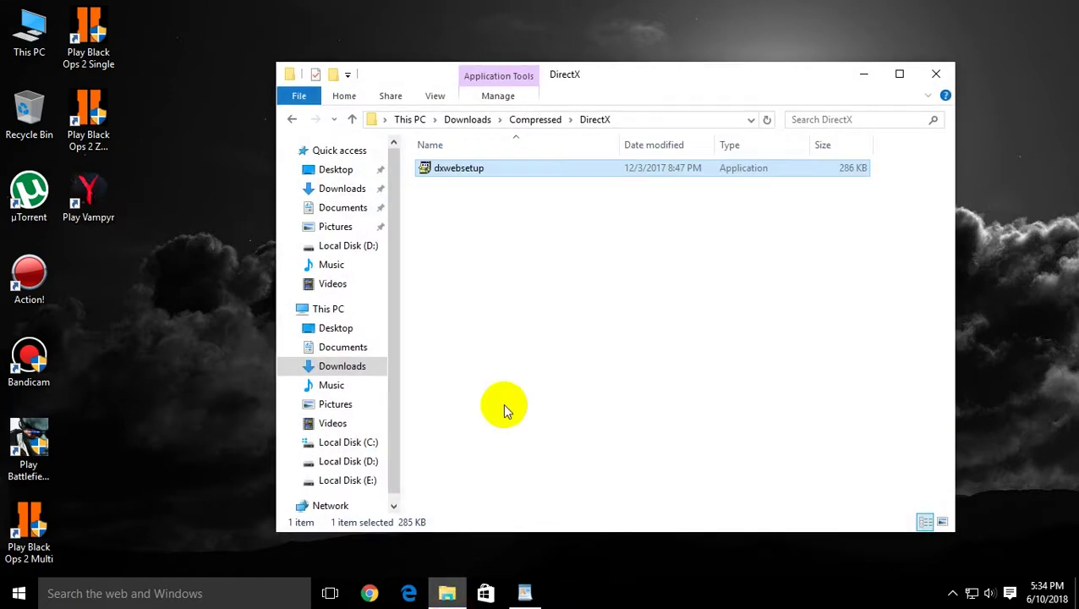
click(289, 118)
double_click(458, 205)
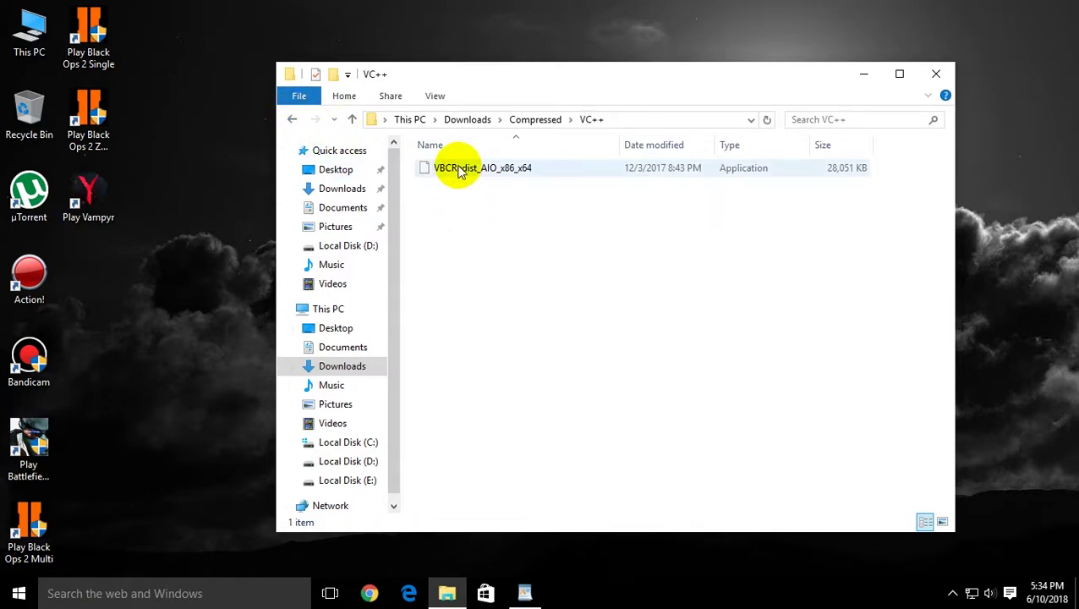
double_click(458, 169)
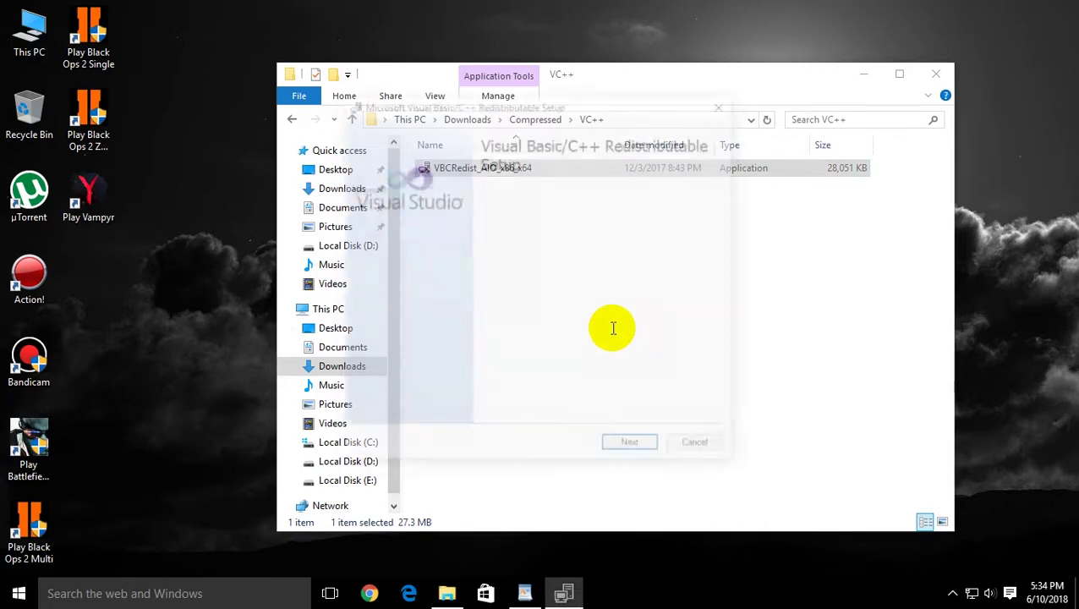
click(633, 447)
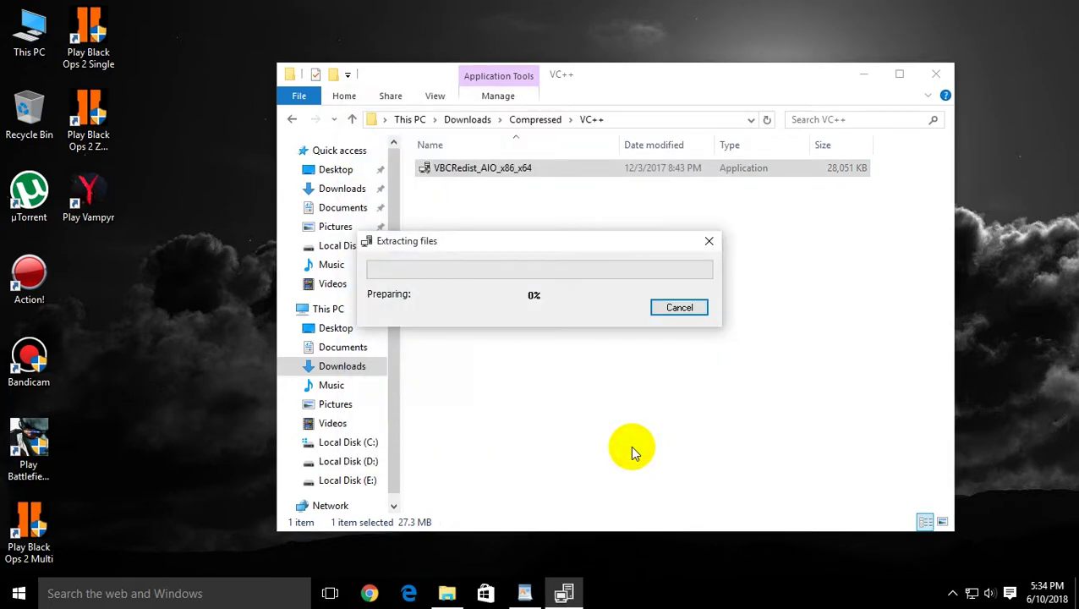
Step: Complete the Visual Basic/C++ Redistributable installation, letting it automatically close conflicting applications, and finish the setup
click(863, 74)
drag(591, 247, 599, 236)
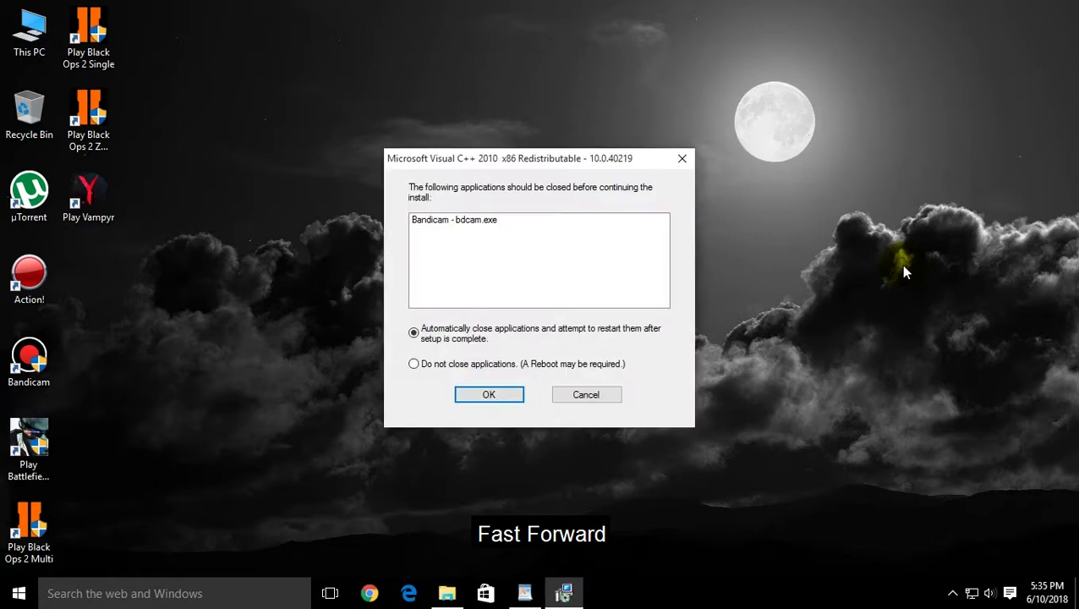
click(474, 401)
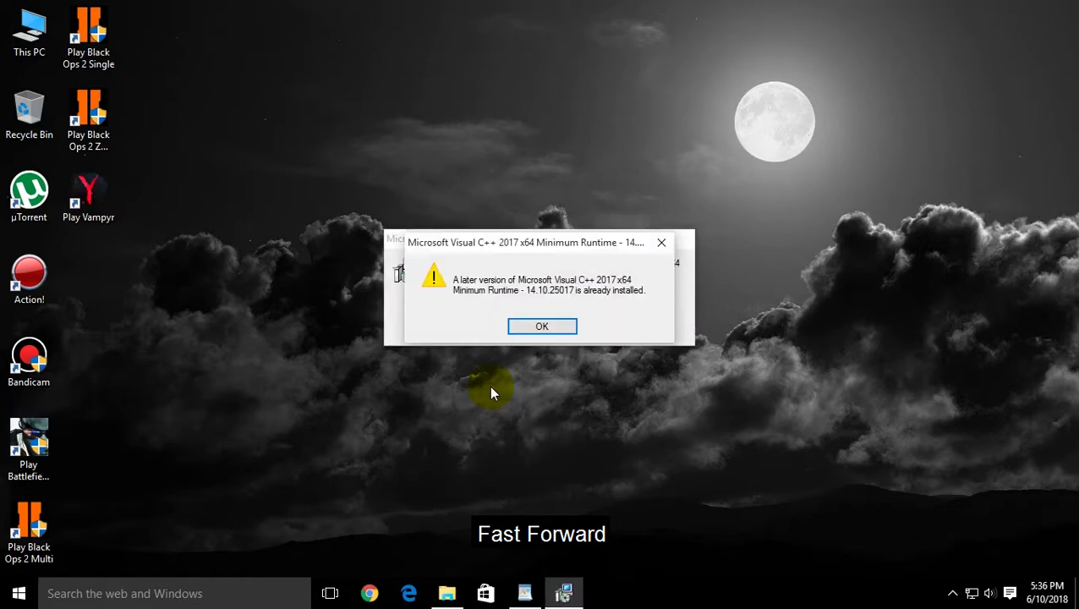
click(542, 327)
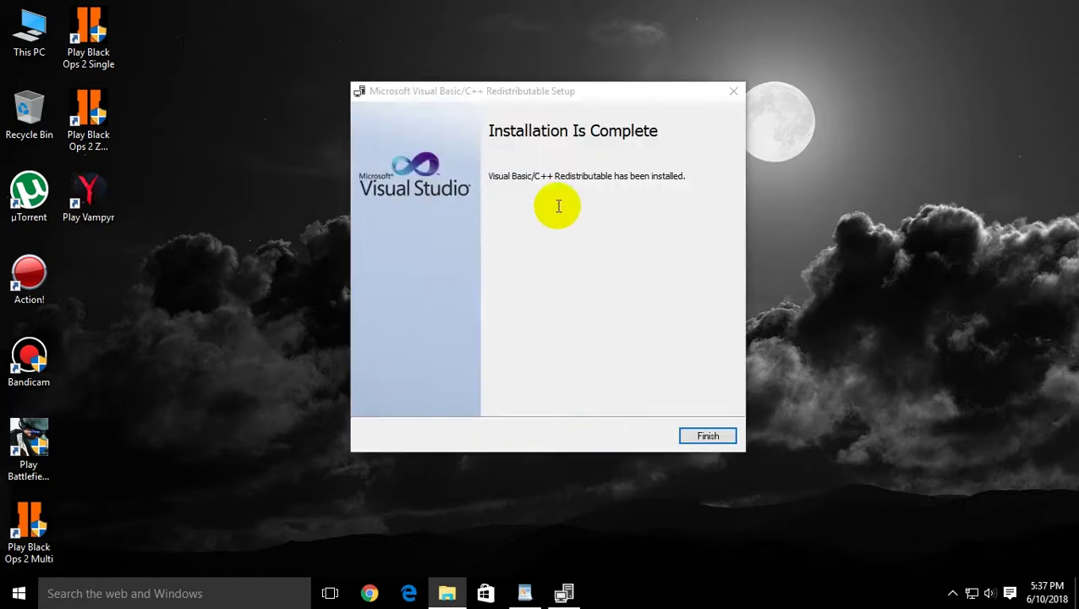
click(724, 435)
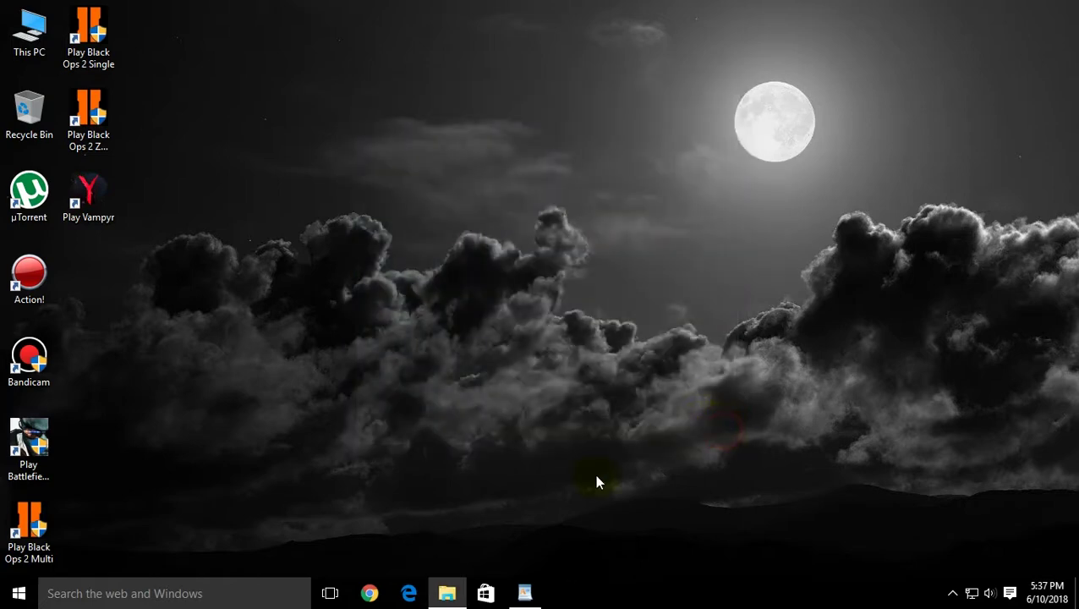
Step: Switch to the WordPad notes, review the section after the VC++ line, and minimize the document
click(525, 592)
click(639, 378)
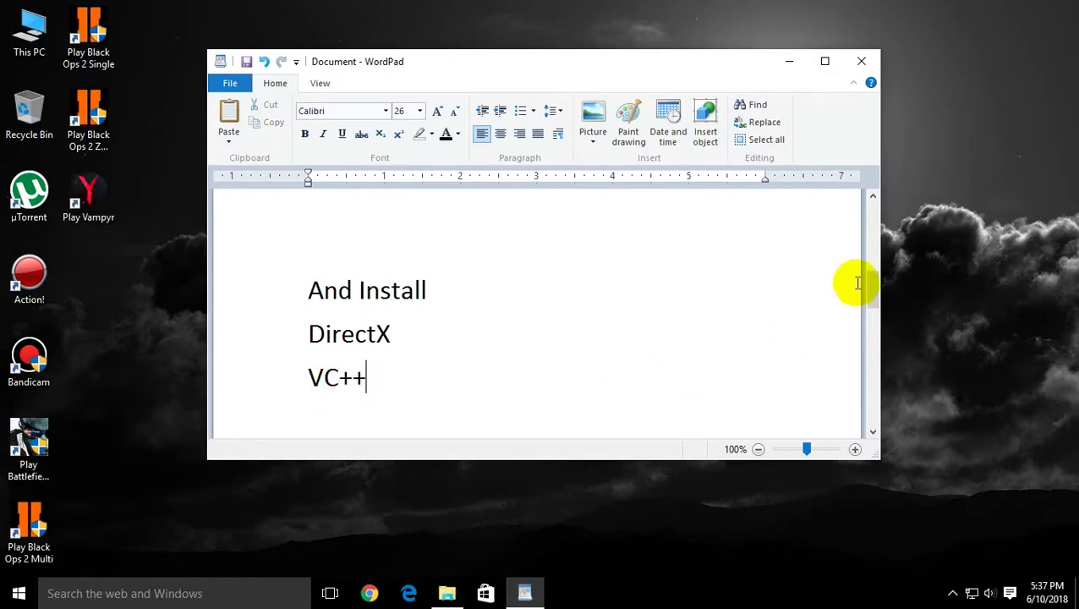
drag(871, 292, 872, 333)
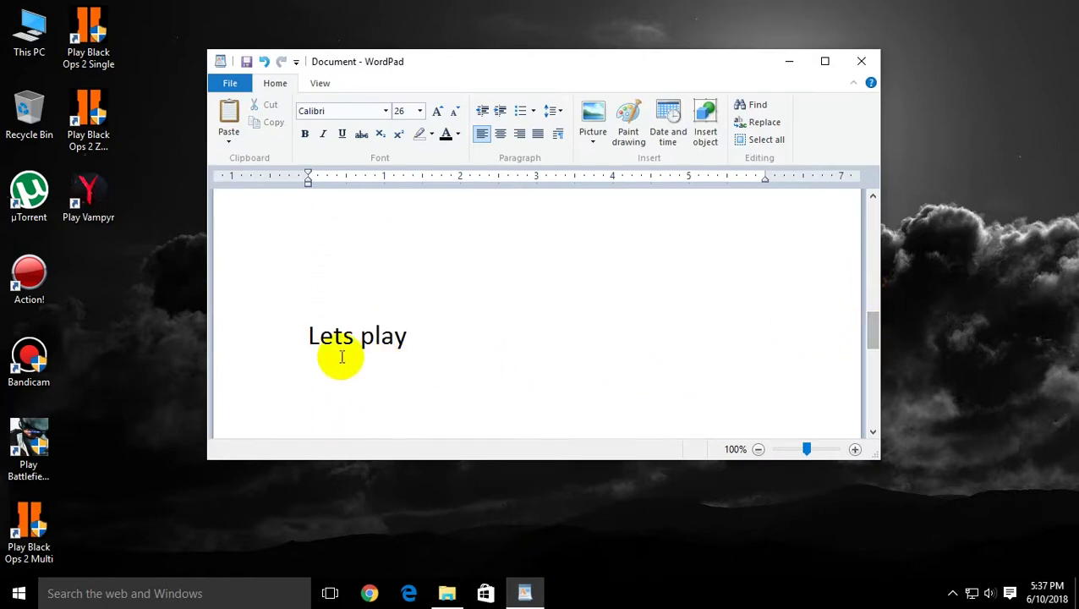
drag(308, 330, 446, 318)
click(779, 58)
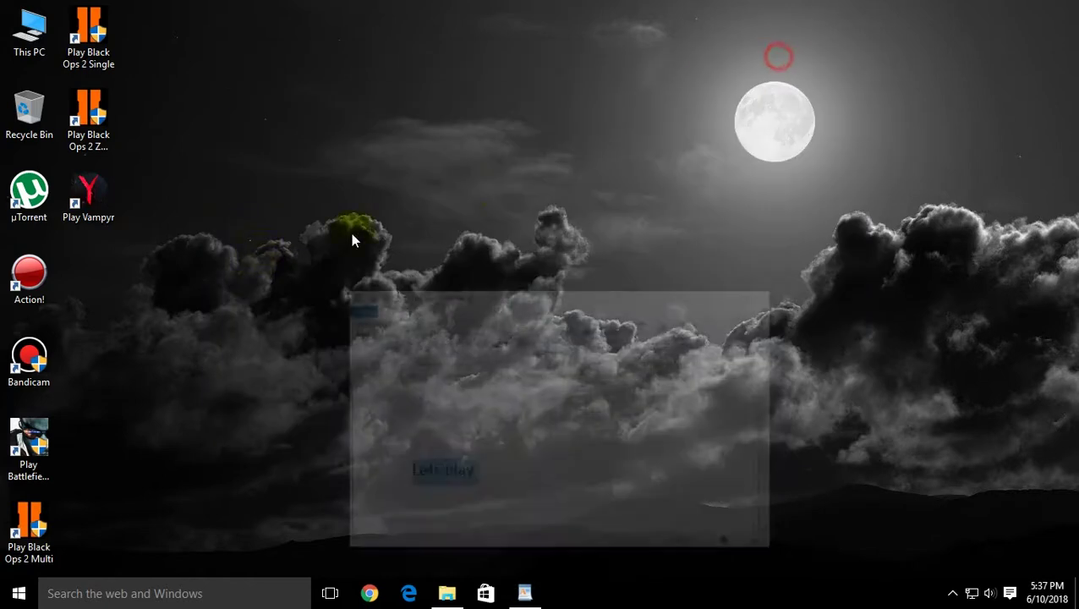
Step: Launch Play Vampyr from the desktop and allow AVGame through Windows Firewall on public networks
right_click(93, 192)
click(136, 203)
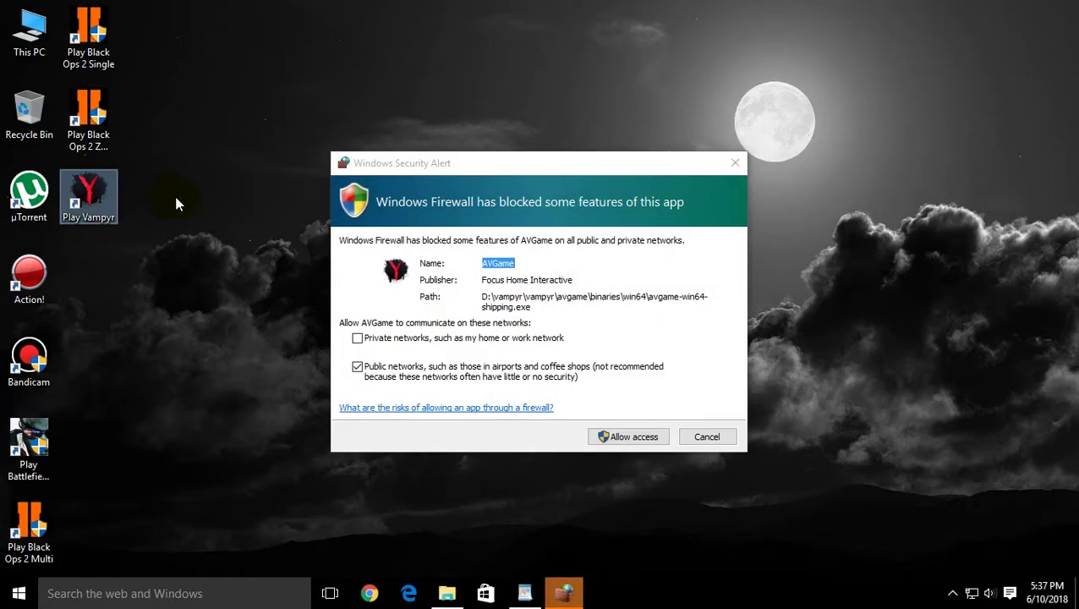
click(626, 437)
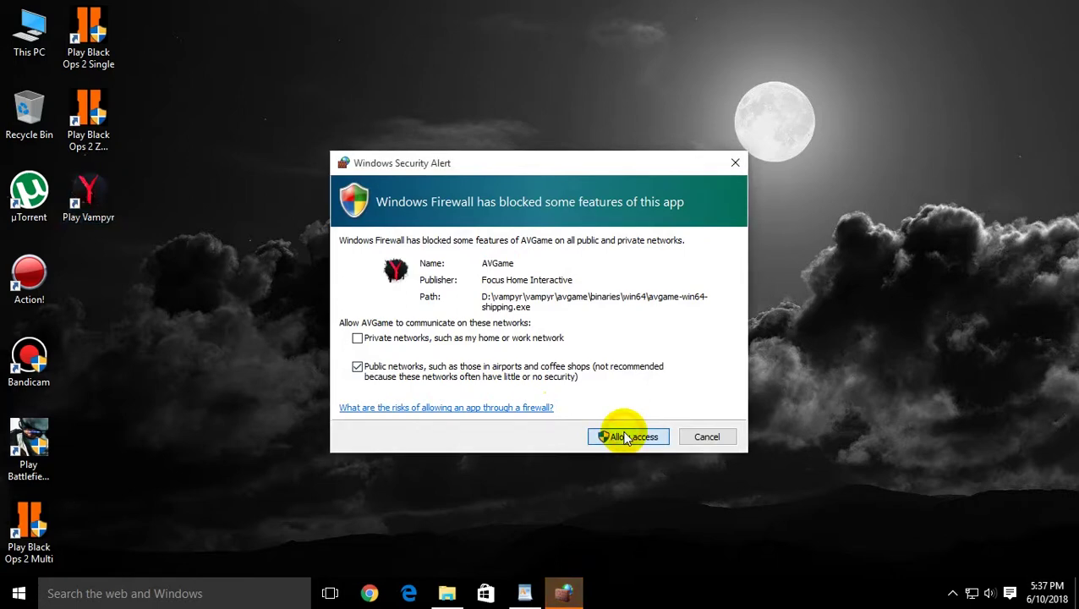